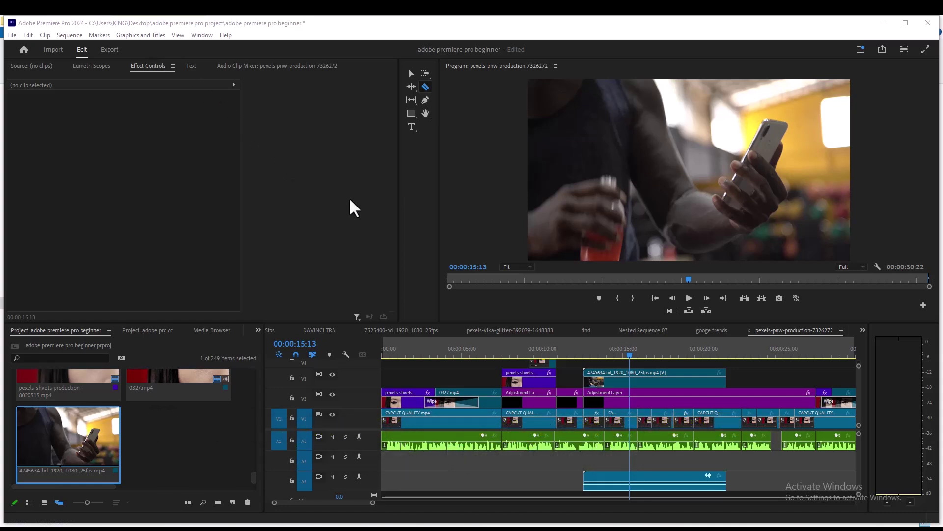
# Step: Look through the existing timeline and project media, and open the construction-site clip with the red ladder in the Source Monitor
pyautogui.moveTo(631, 357); pyautogui.dragTo(605, 358)
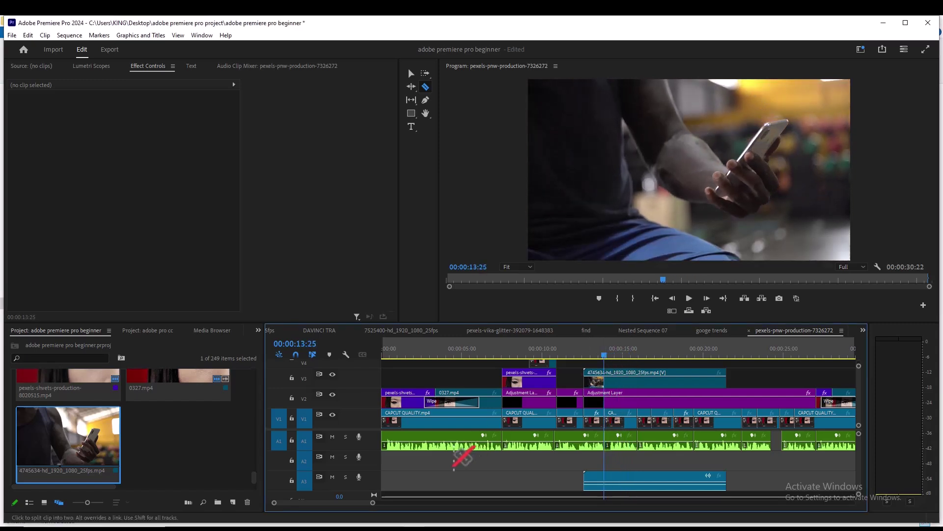
pyautogui.moveTo(374, 505); pyautogui.dragTo(395, 506)
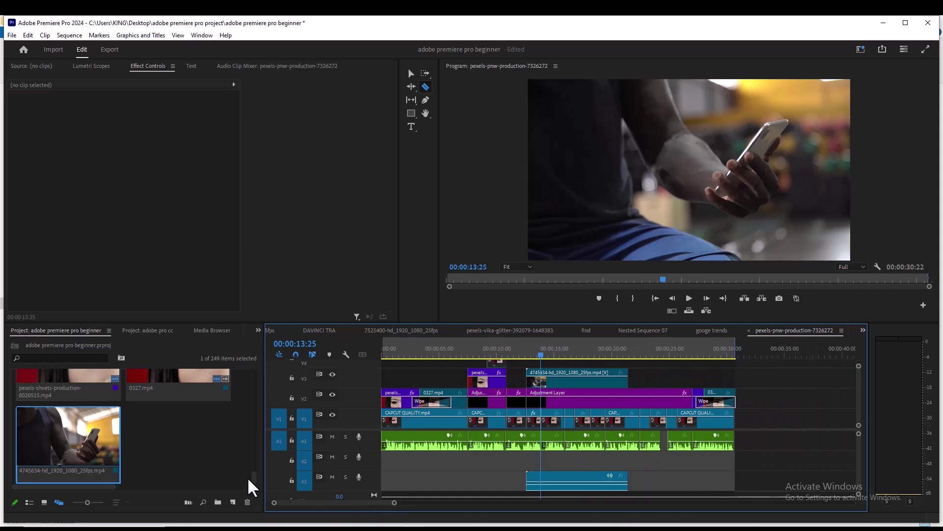
pyautogui.moveTo(254, 480); pyautogui.dragTo(255, 408)
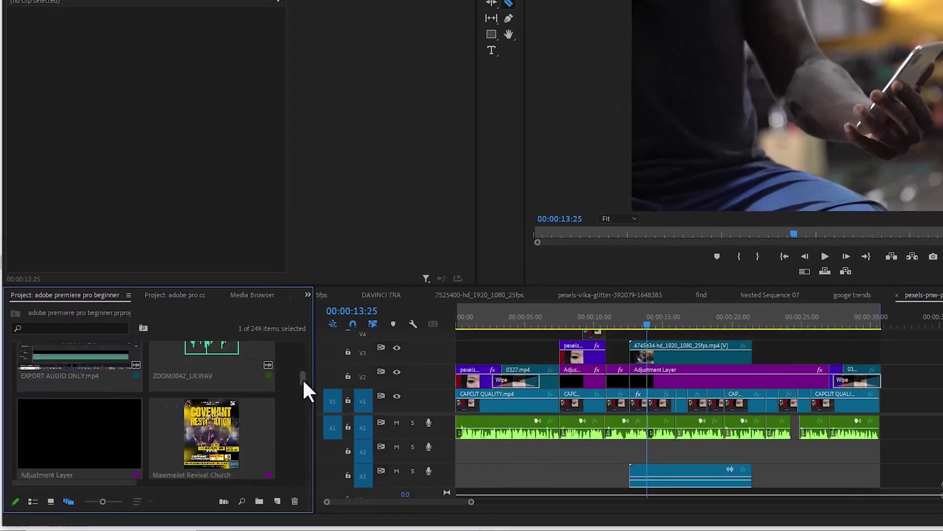
pyautogui.moveTo(303, 383); pyautogui.dragTo(337, 517)
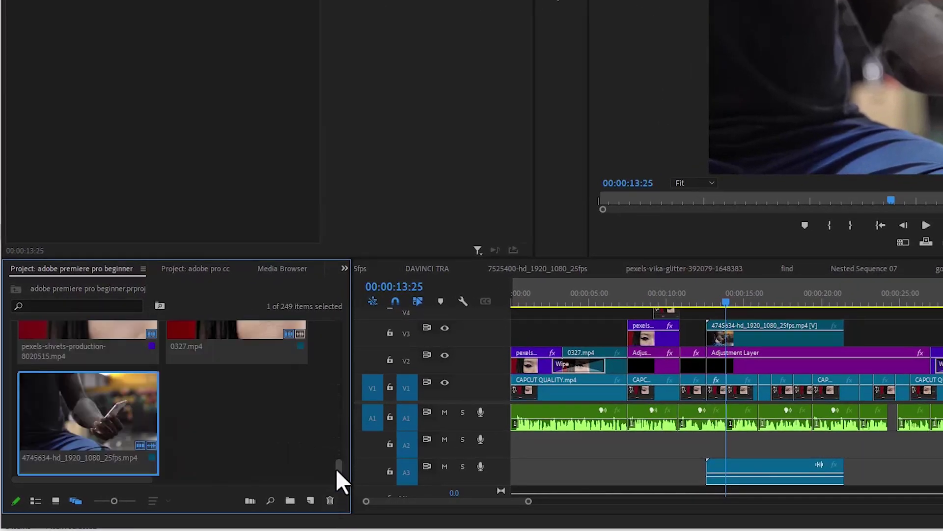
pyautogui.moveTo(336, 470); pyautogui.dragTo(334, 371)
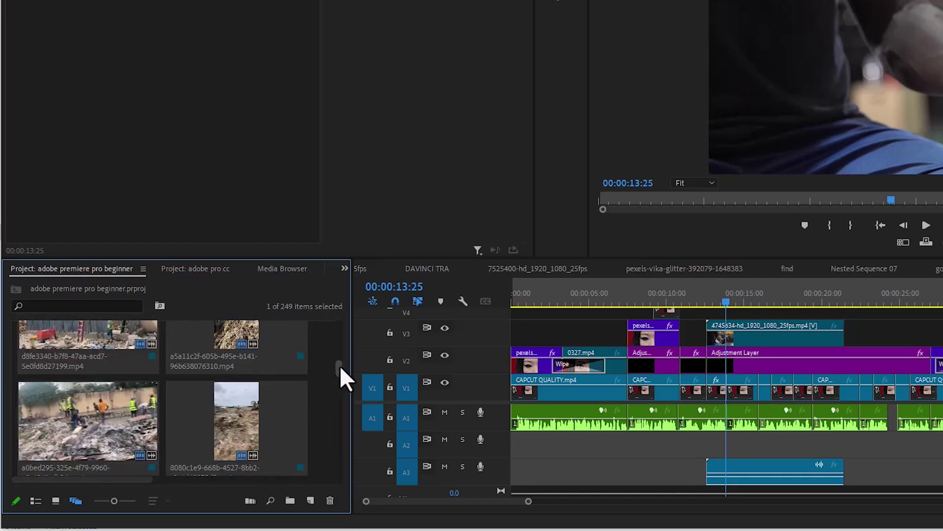
pyautogui.scroll(1, 340, 365)
pyautogui.click(117, 397)
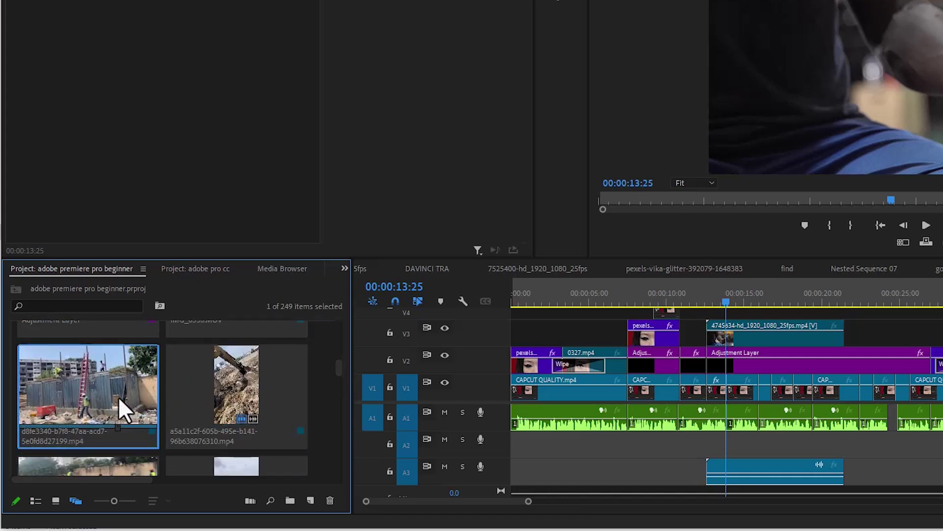
pyautogui.doubleClick(118, 396)
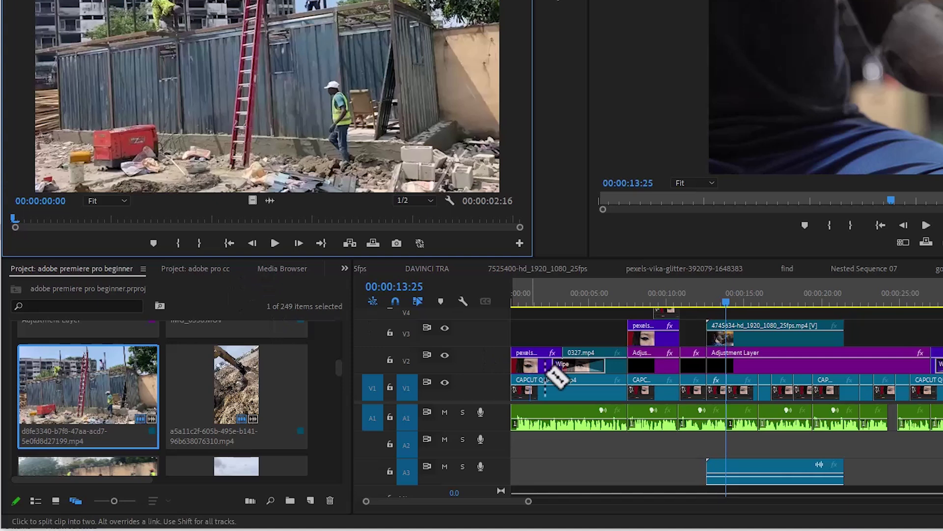
# Step: Delete all media and sequences from the adobe premiere pro beginner project
pyautogui.click(237, 396)
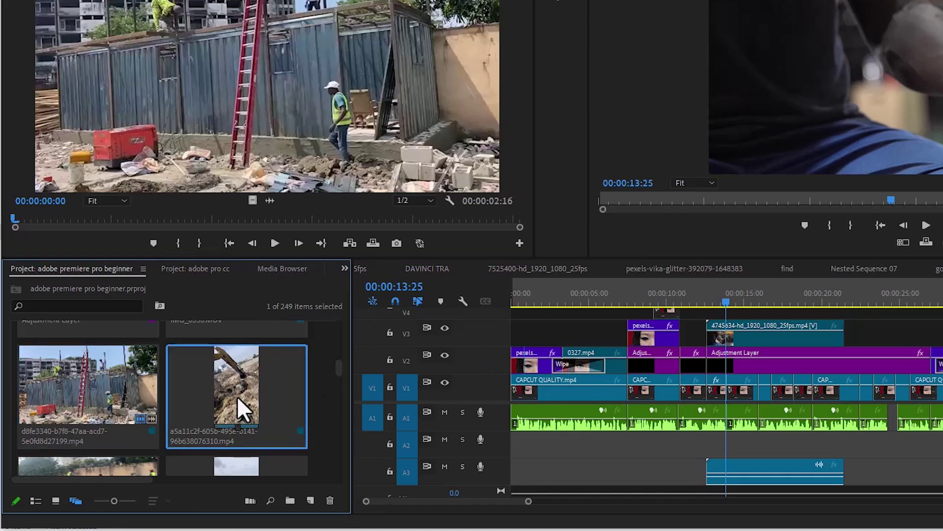
pyautogui.hotkey('ctrl', 'a')
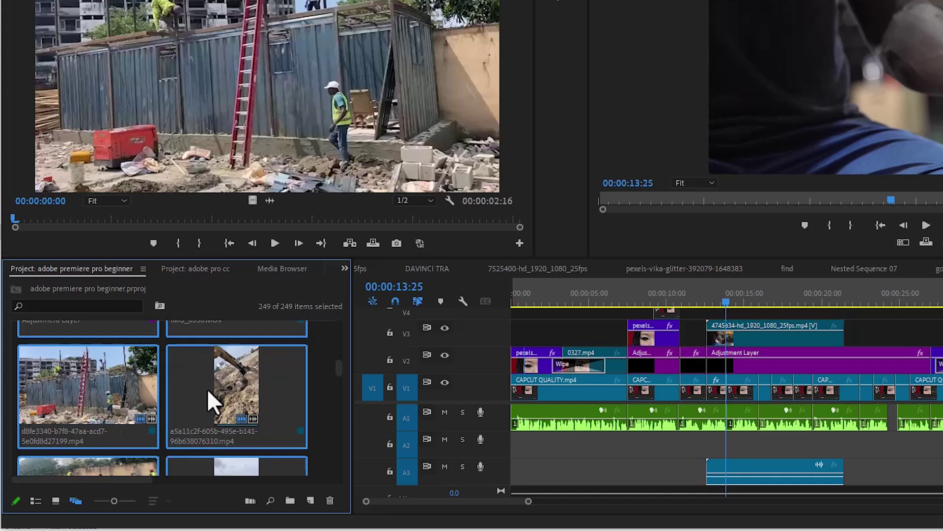
pyautogui.press('Delete')
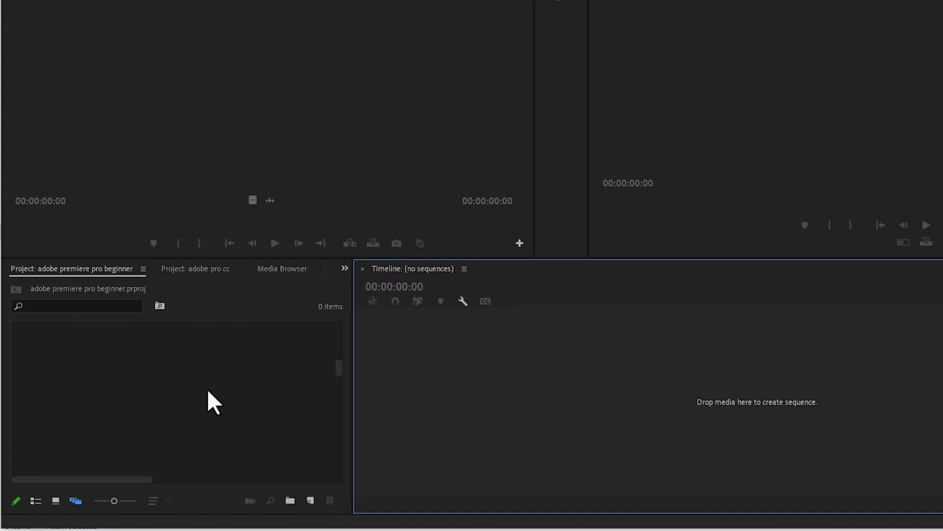
pyautogui.click(207, 391)
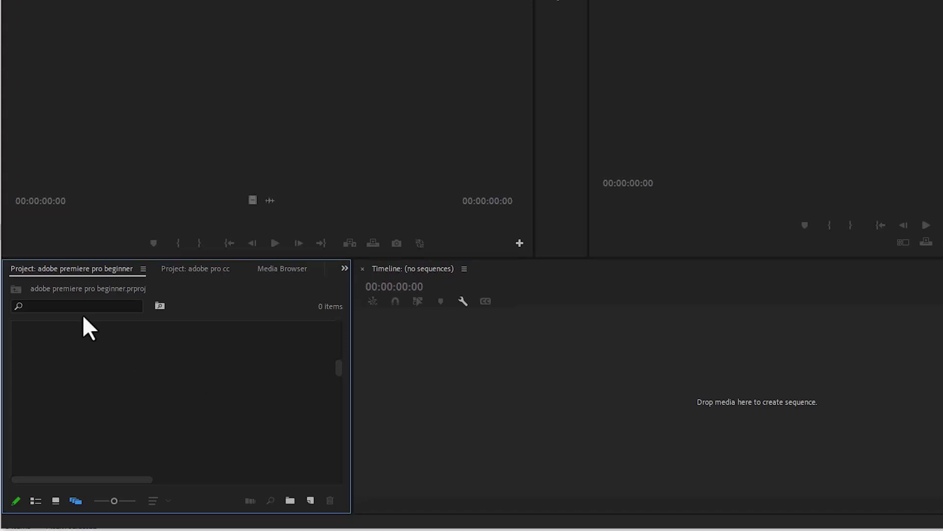
# Step: Create a new bin in the empty project and rename it photos
pyautogui.click(290, 500)
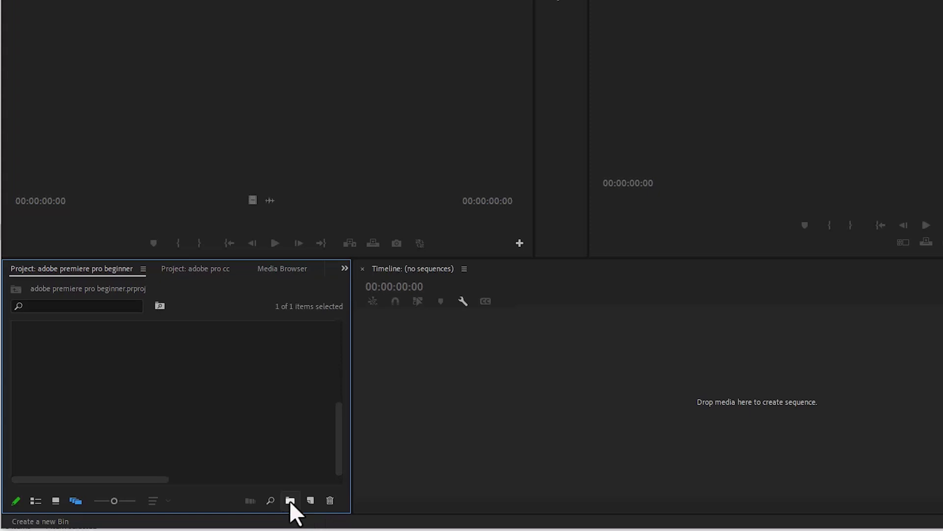
pyautogui.moveTo(339, 443); pyautogui.dragTo(340, 333)
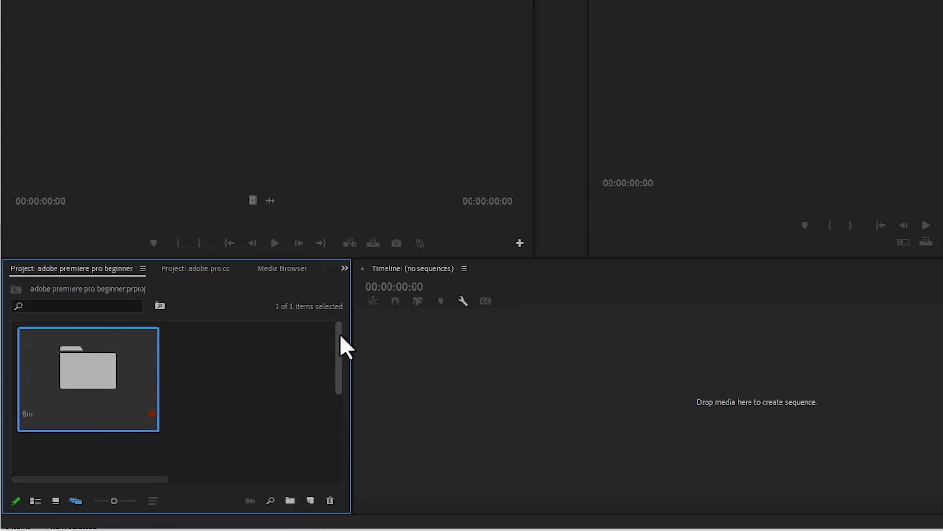
pyautogui.rightClick(101, 390)
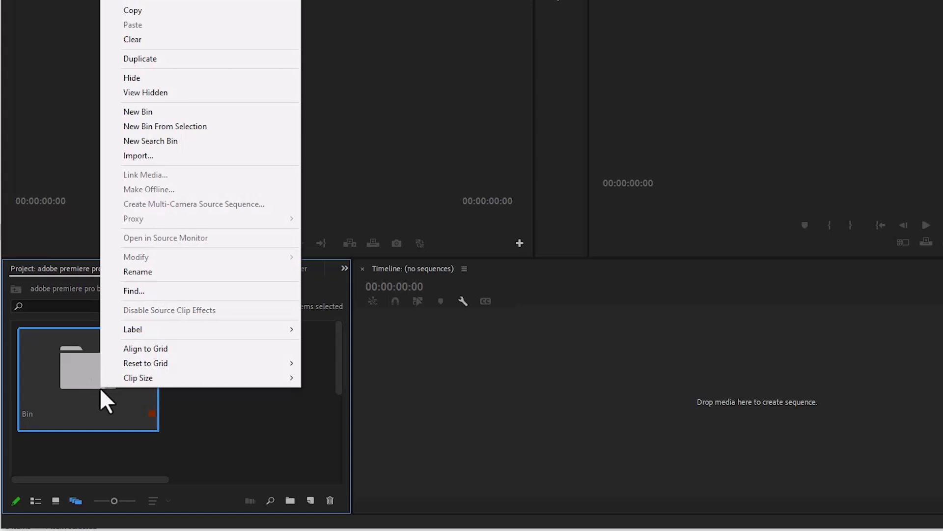
pyautogui.click(131, 272)
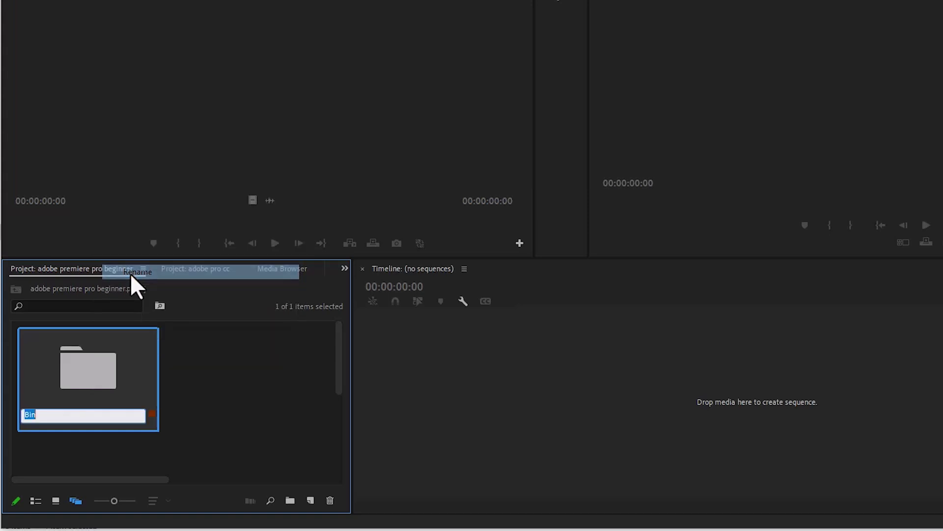
pyautogui.write('photos')
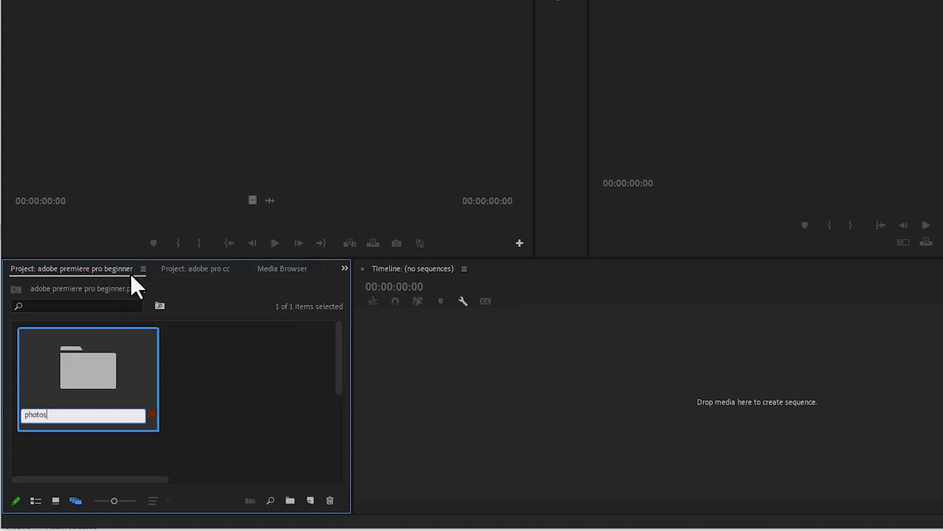
pyautogui.click(229, 394)
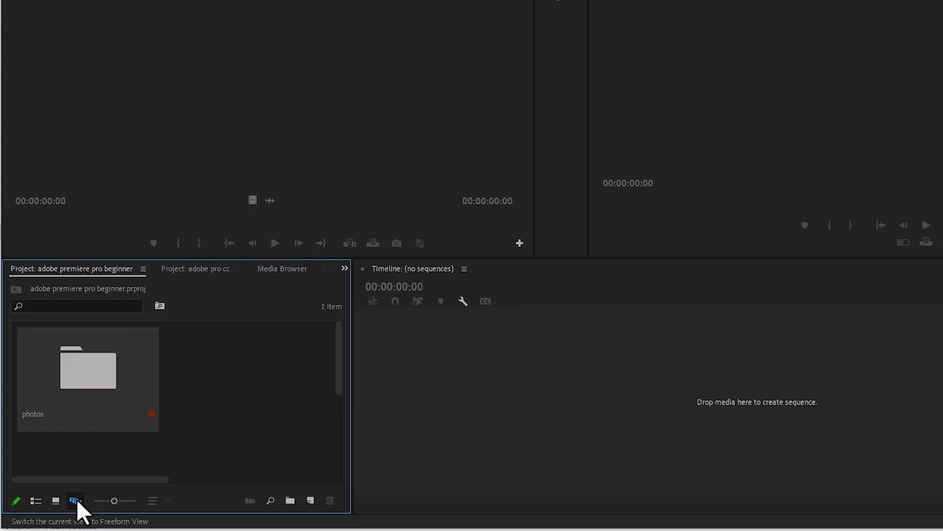
# Step: Compare the list and icon displays of the project items and settle on List View
pyautogui.click(33, 502)
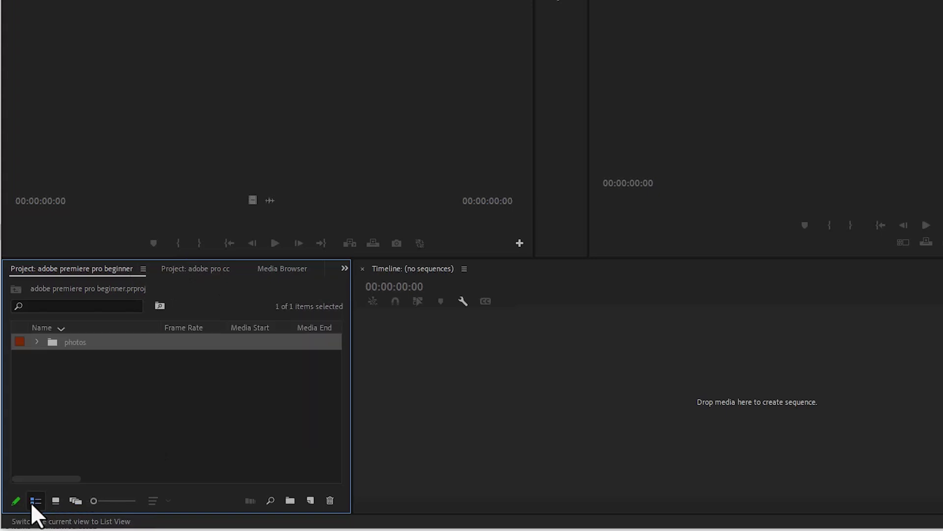
pyautogui.click(57, 500)
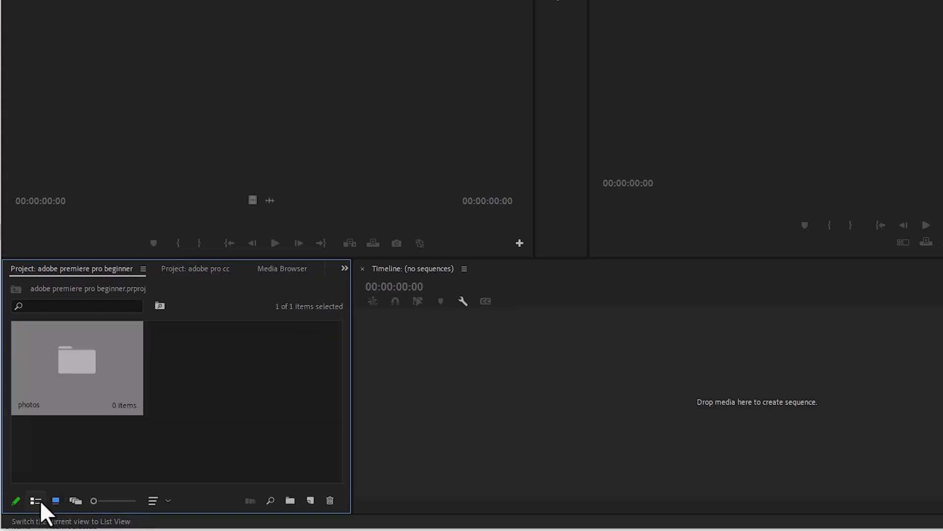
pyautogui.click(40, 501)
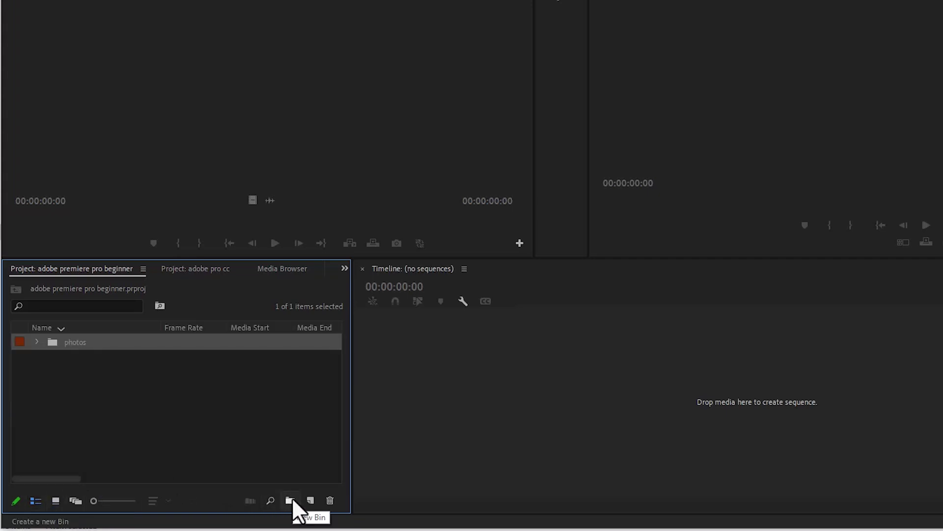
# Step: Create a second bin named music at the project's root level, with the photos bin deselected
pyautogui.click(265, 455)
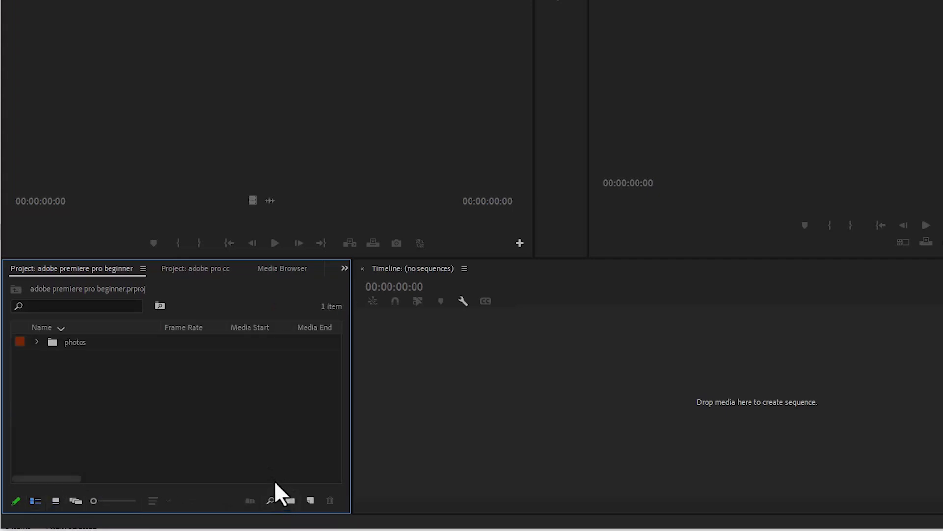
pyautogui.hotkey('ctrl', 'a')
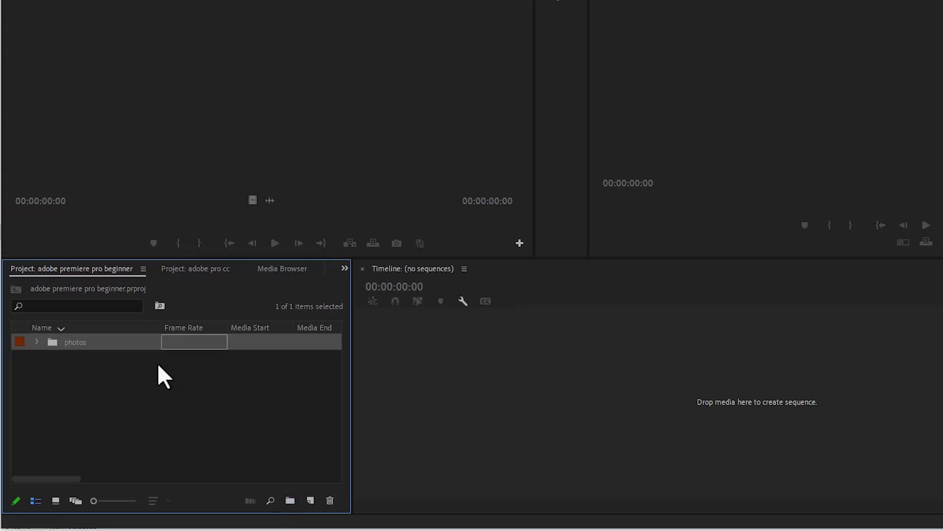
pyautogui.click(161, 396)
pyautogui.click(289, 499)
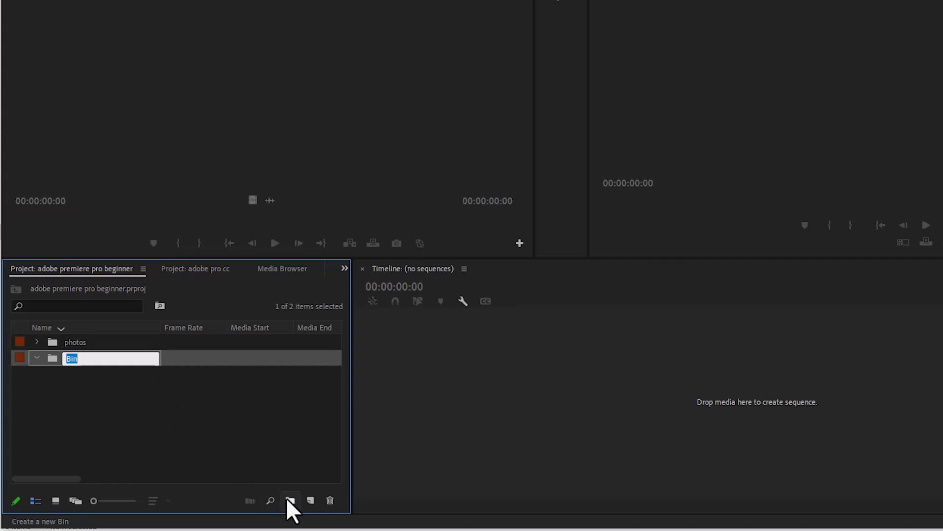
pyautogui.write('music')
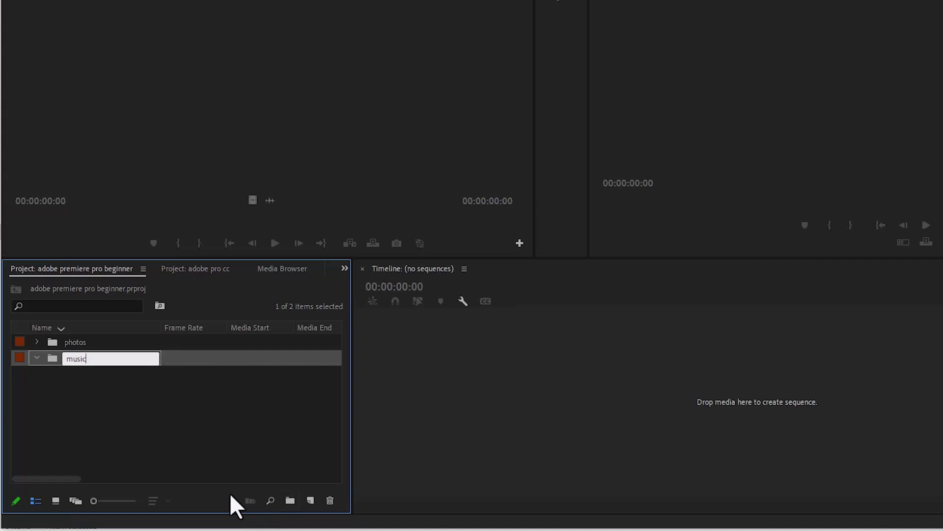
pyautogui.click(212, 444)
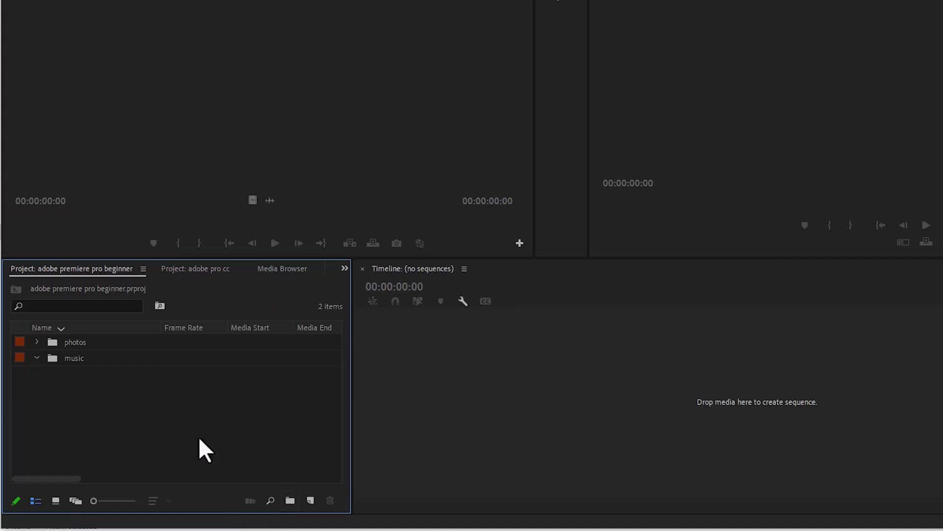
# Step: Create a third bin named video at the project's root level
pyautogui.click(290, 499)
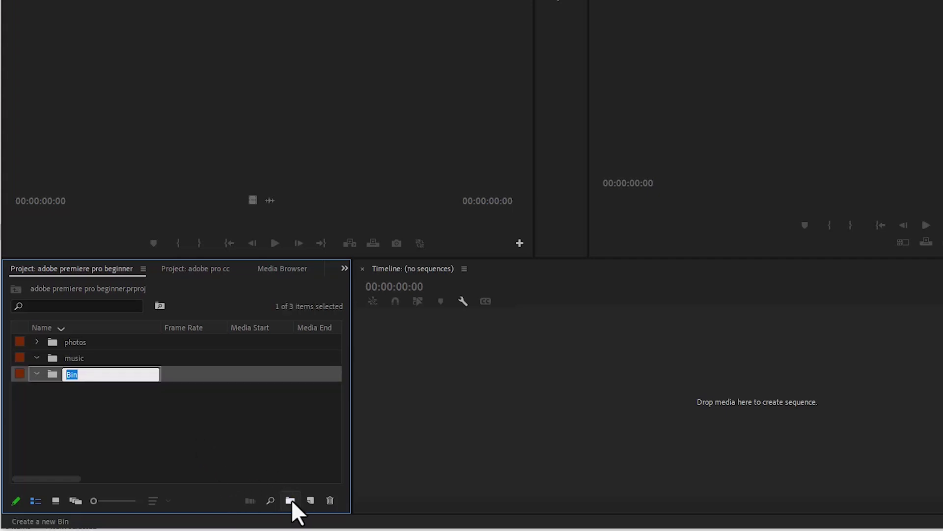
pyautogui.write('video')
pyautogui.click(223, 460)
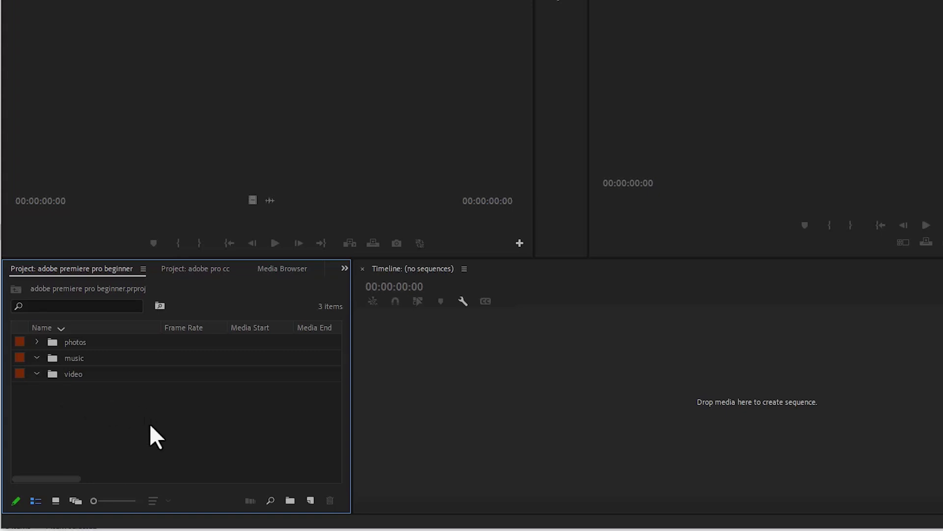
# Step: Import the clip 946147-hd_1920_1080_30fps from the Videos folder into the project
pyautogui.rightClick(167, 418)
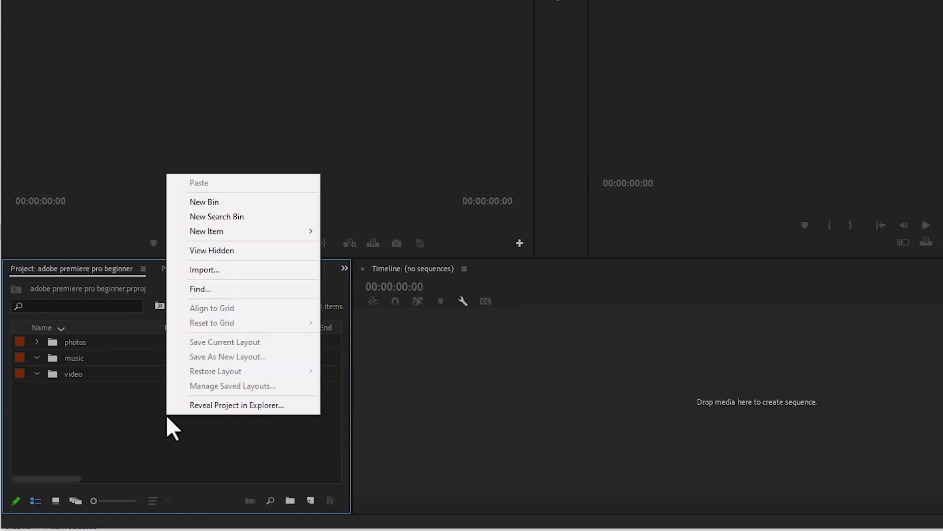
pyautogui.click(214, 272)
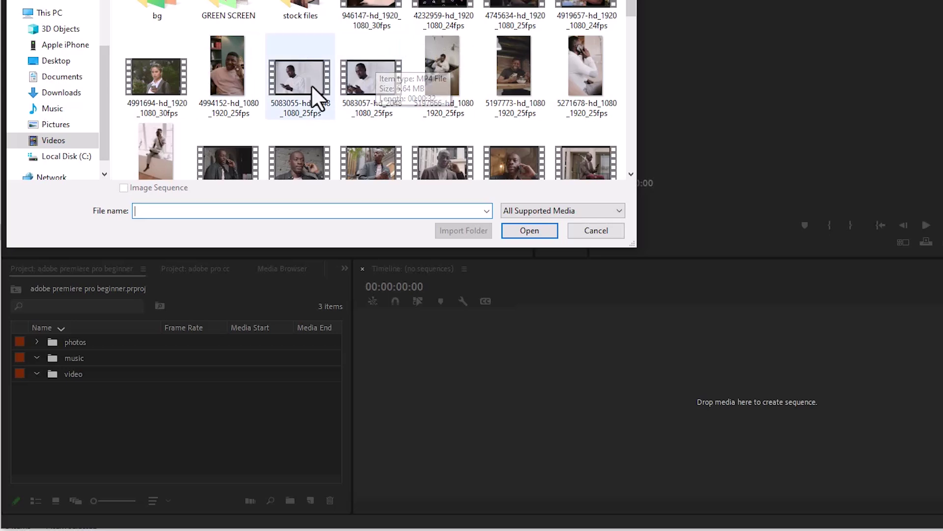
pyautogui.click(345, 24)
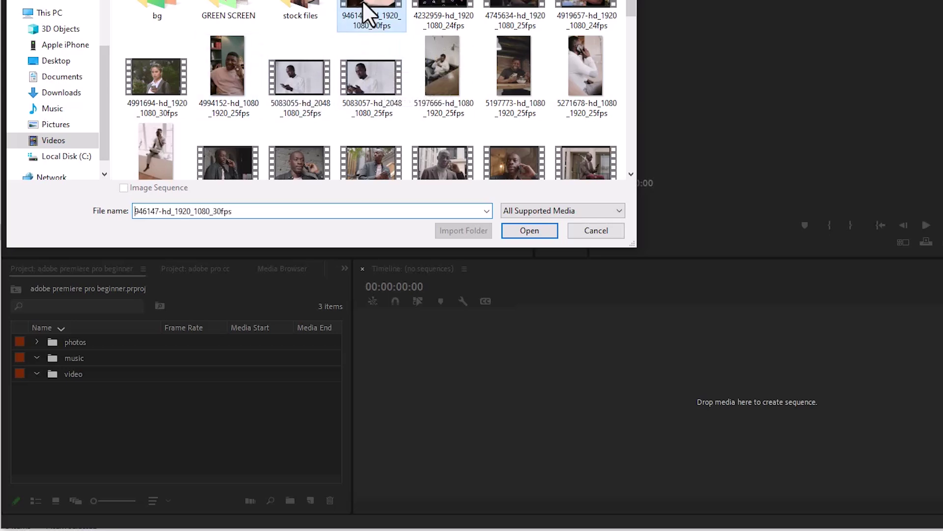
pyautogui.click(530, 231)
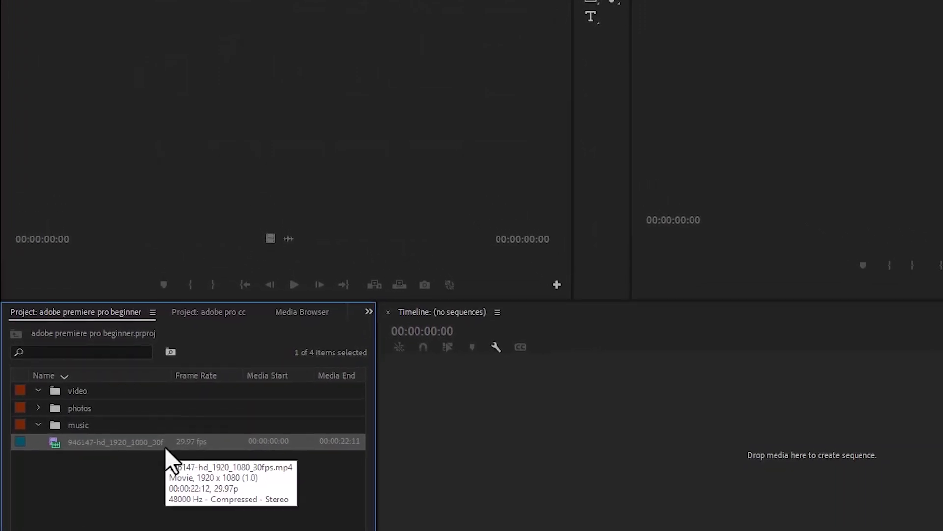
# Step: Move the imported 946147-hd_1920_1080_30fps clip into the video bin, check the bin's contents and collapse it
pyautogui.moveTo(164, 435); pyautogui.dragTo(63, 390)
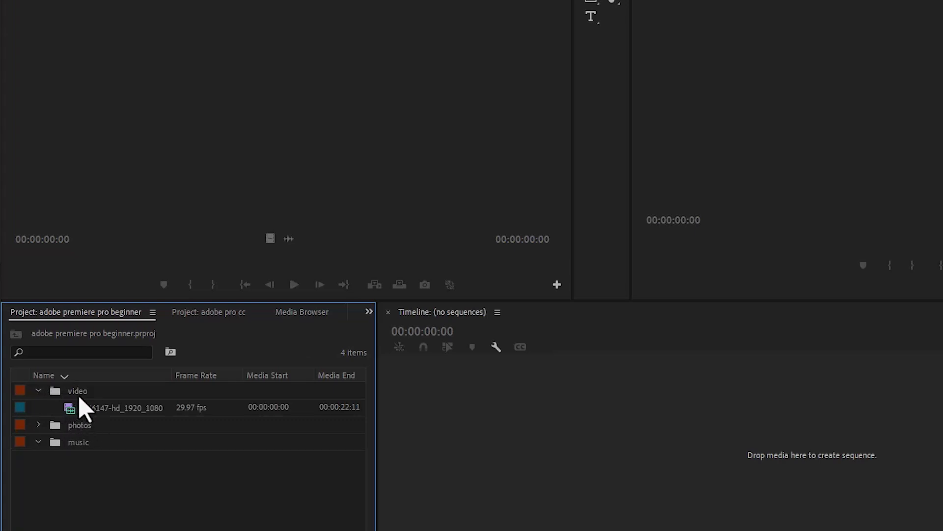
pyautogui.click(38, 391)
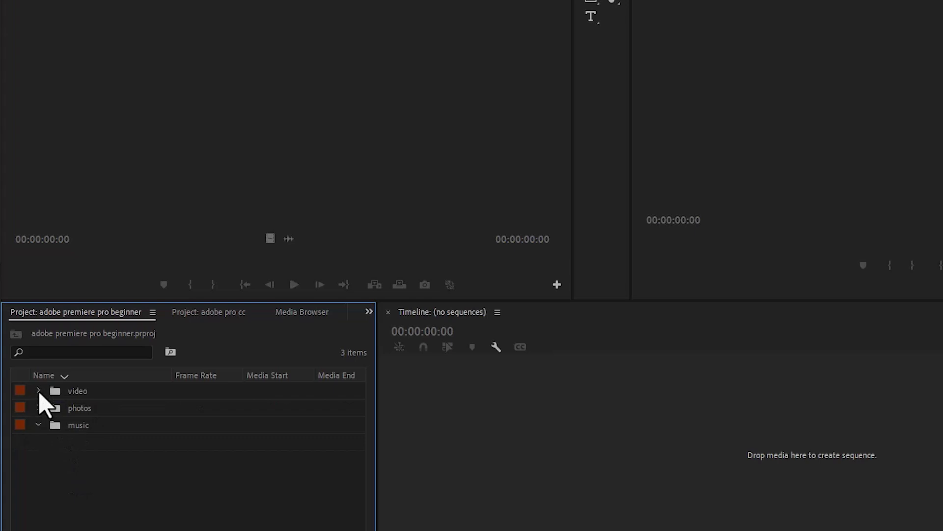
pyautogui.click(39, 391)
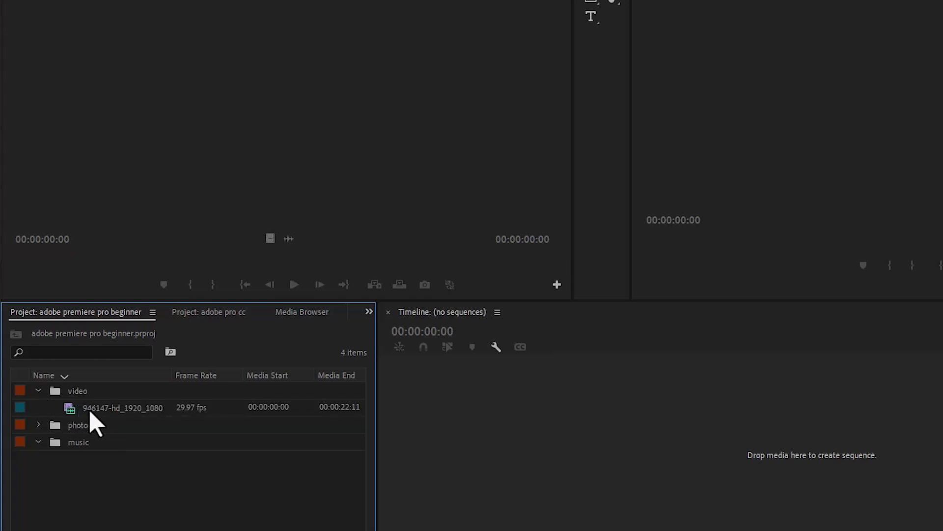
pyautogui.click(39, 391)
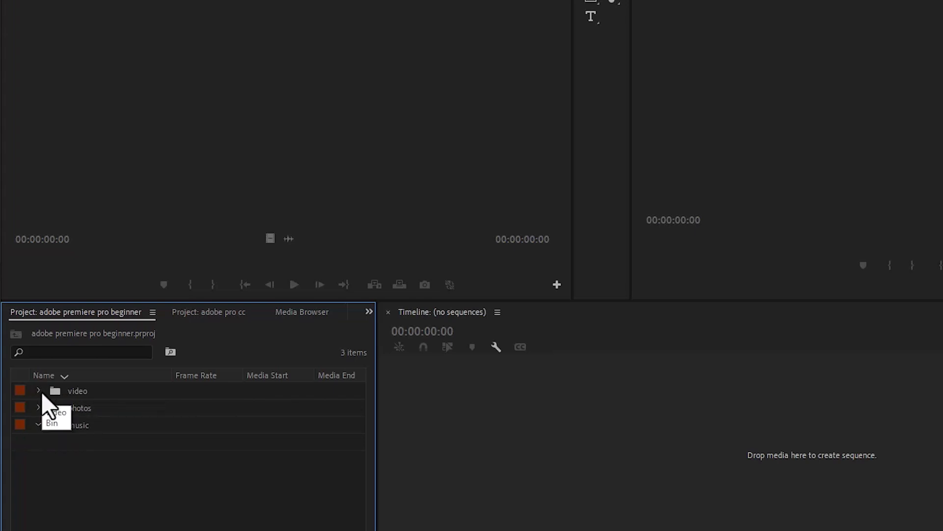
# Step: Import the clip 4991694-hd_1920_1080_30fps directly inside the video bin, and check the bin's contents from the project root
pyautogui.doubleClick(75, 393)
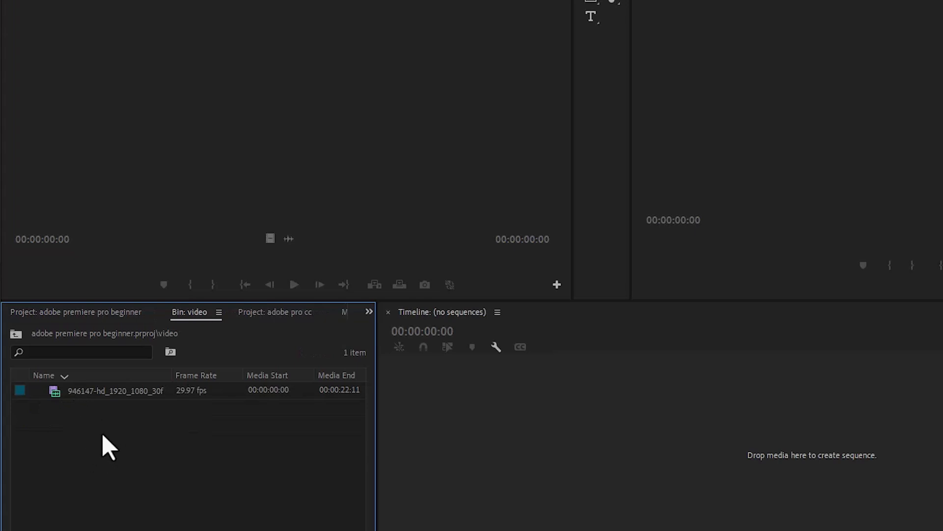
pyautogui.rightClick(102, 435)
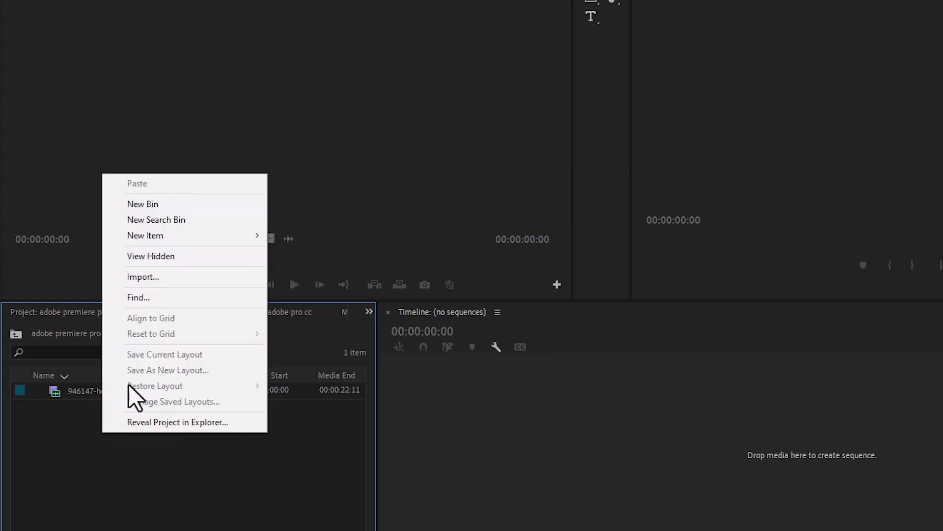
pyautogui.click(152, 279)
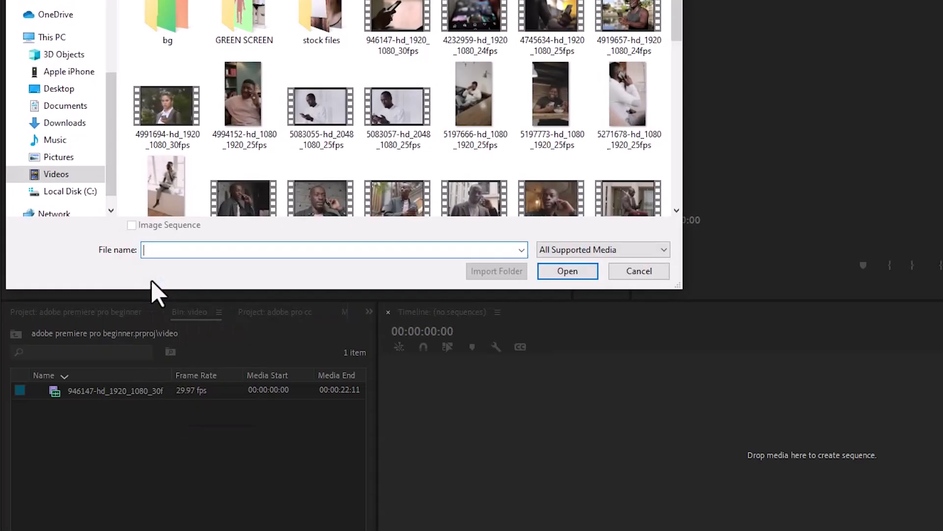
pyautogui.click(195, 111)
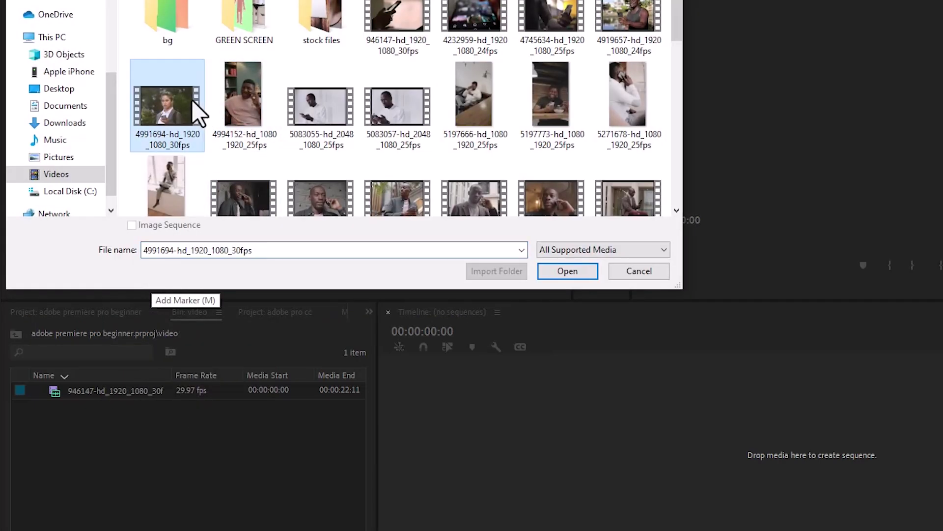
pyautogui.click(552, 275)
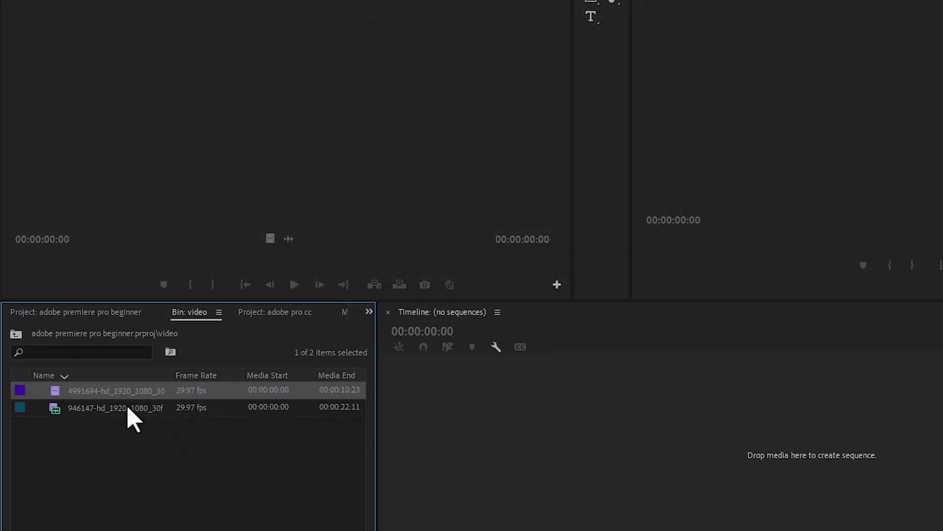
pyautogui.click(127, 449)
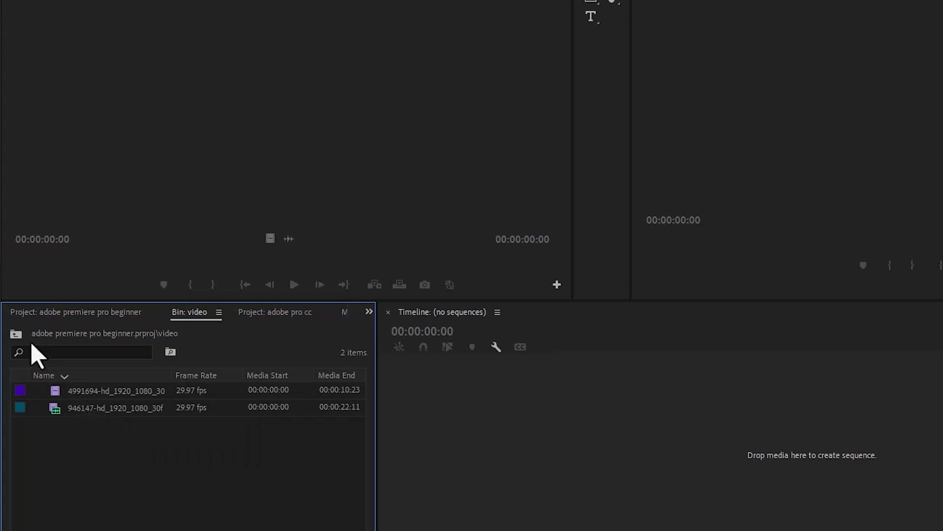
pyautogui.click(18, 336)
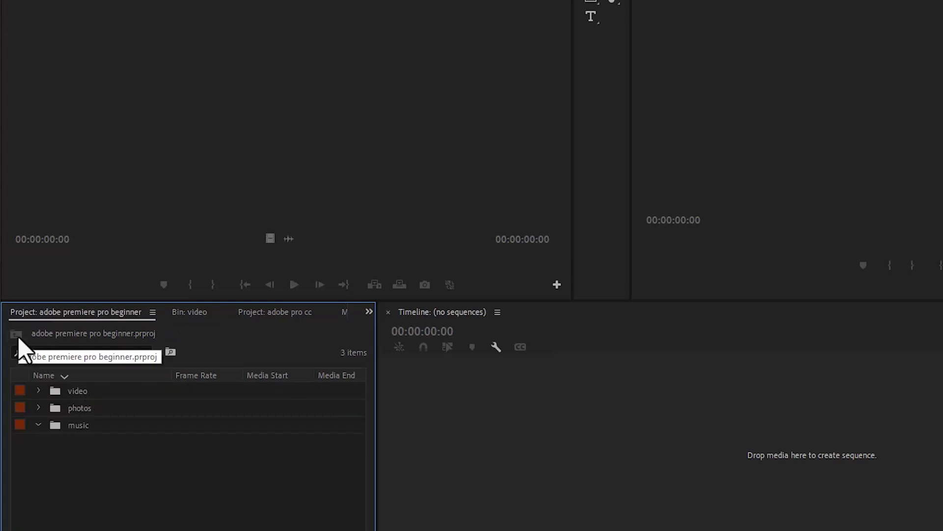
pyautogui.click(38, 391)
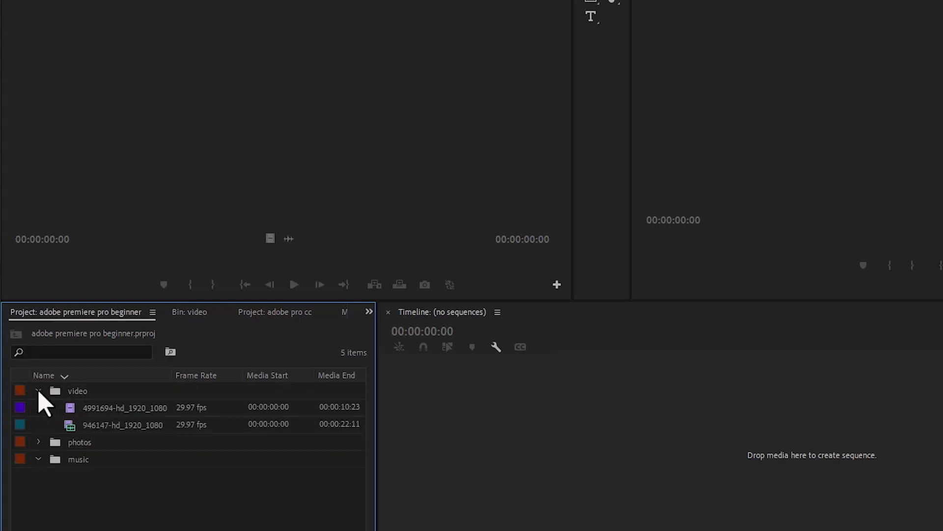
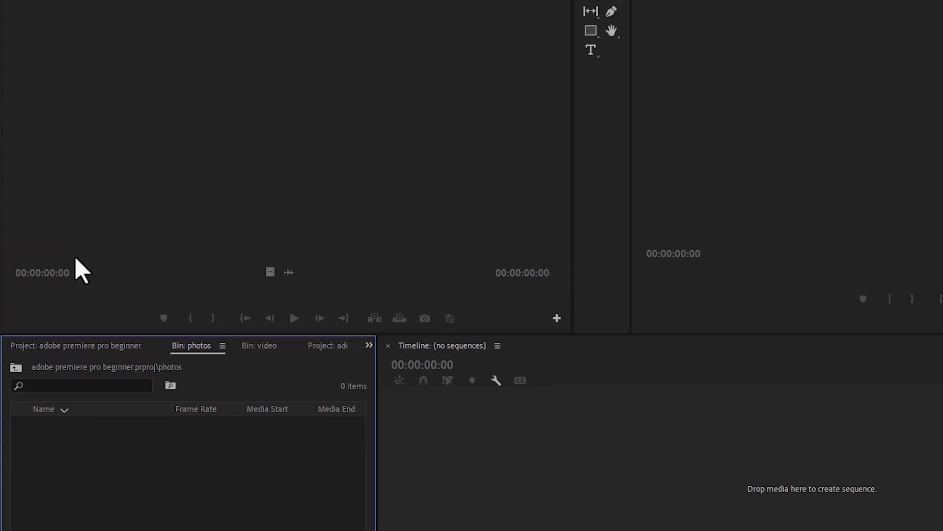
pyautogui.click(11, 25)
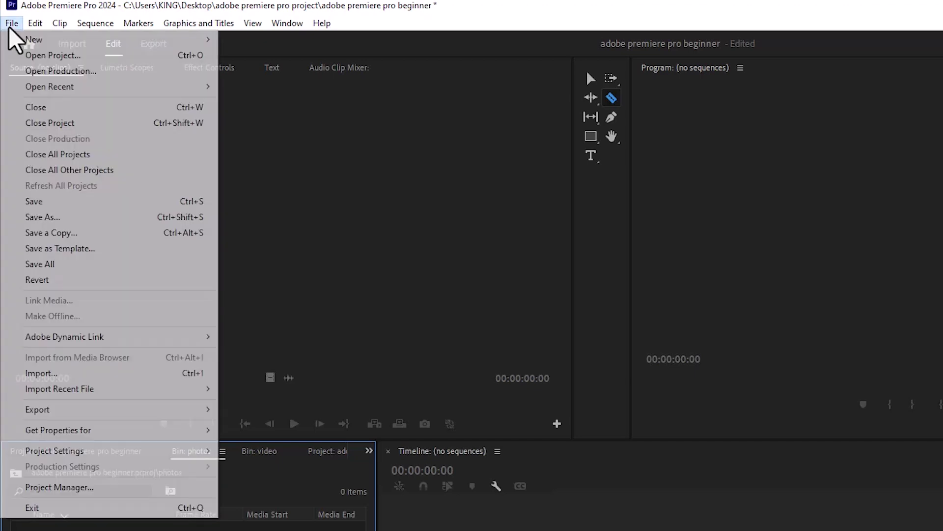
pyautogui.click(126, 371)
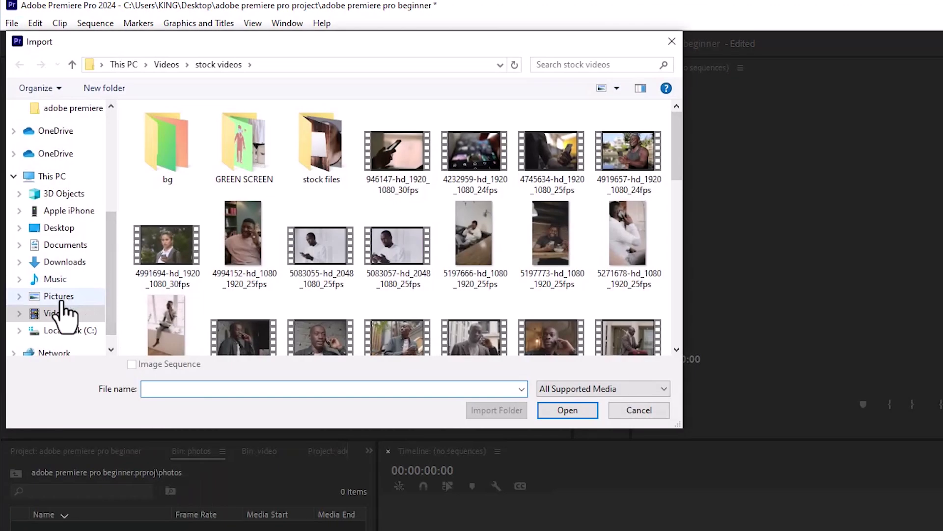
pyautogui.click(63, 297)
pyautogui.doubleClick(238, 245)
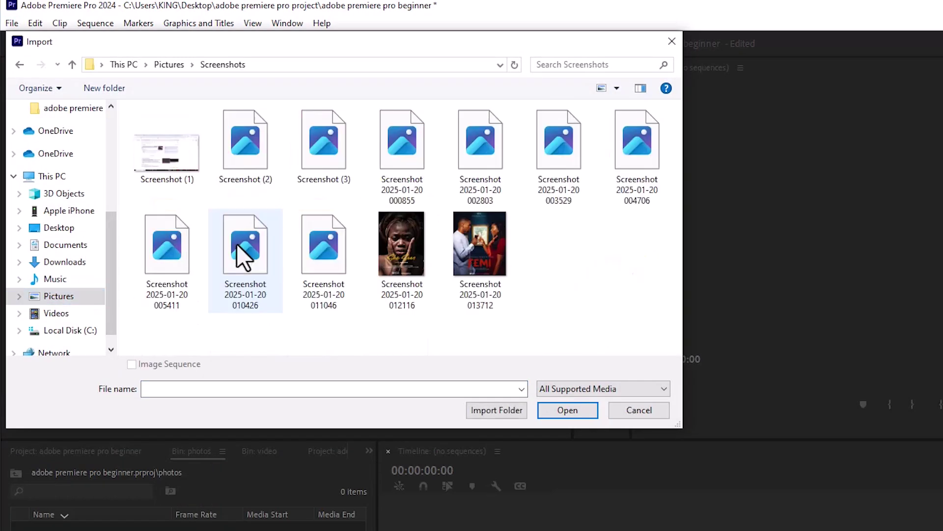
pyautogui.click(168, 253)
pyautogui.click(547, 412)
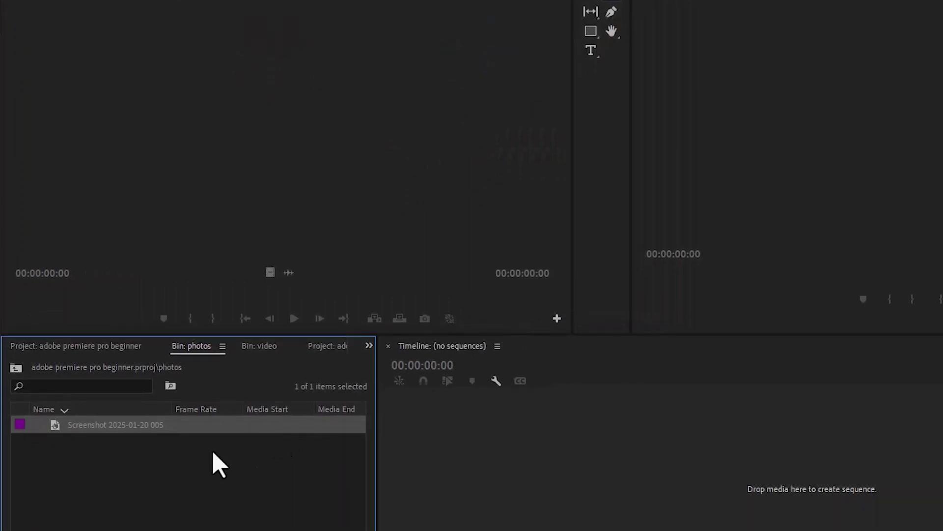
pyautogui.click(12, 24)
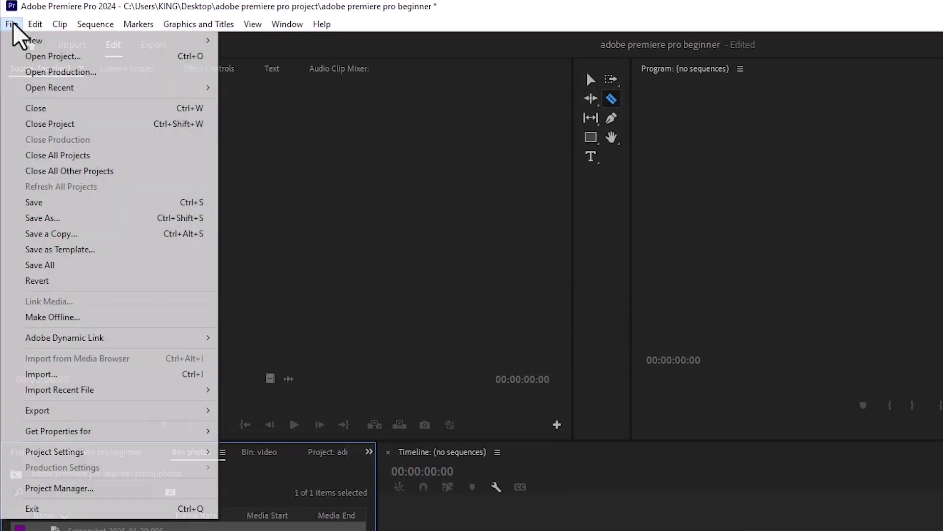
pyautogui.click(78, 373)
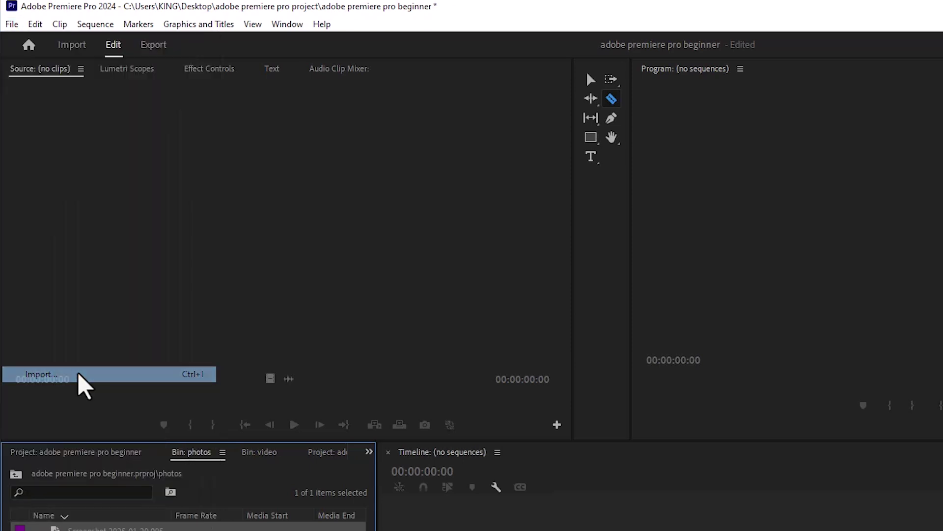
pyautogui.click(161, 148)
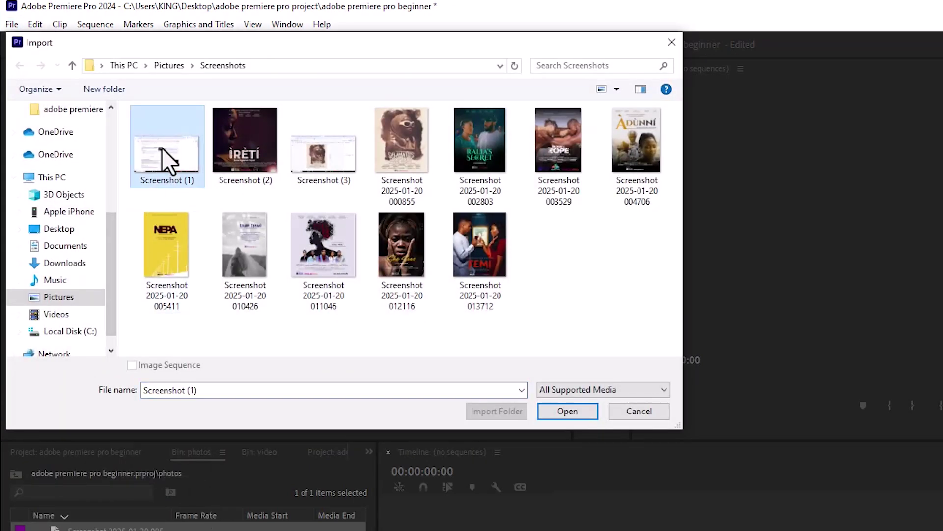
pyautogui.hotkey('shift', 'Right')
pyautogui.hotkey('shift', 'Right')
pyautogui.hotkey('shift', 'Right')
pyautogui.hotkey('shift', 'Right')
pyautogui.hotkey('shift', 'Right')
pyautogui.hotkey('shift', 'Right')
pyautogui.hotkey('shift', 'Right')
pyautogui.hotkey('shift', 'Right')
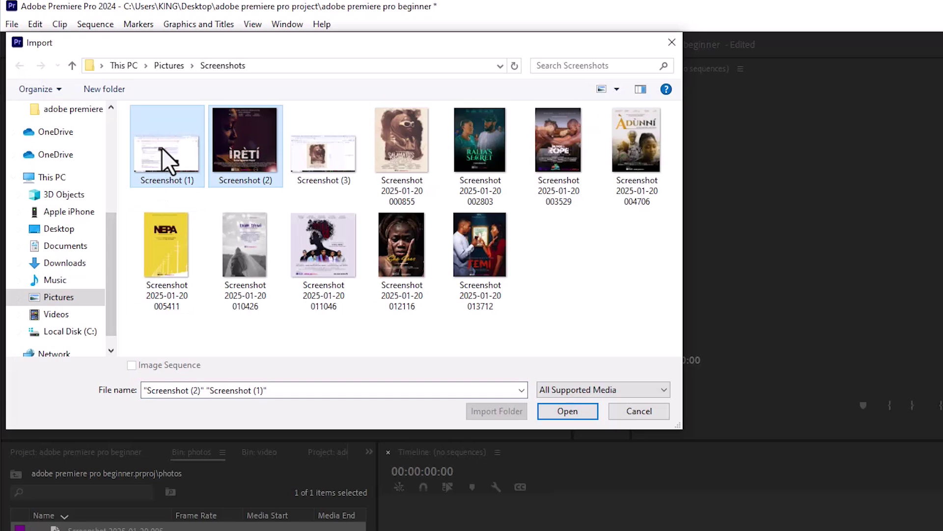
pyautogui.click(565, 413)
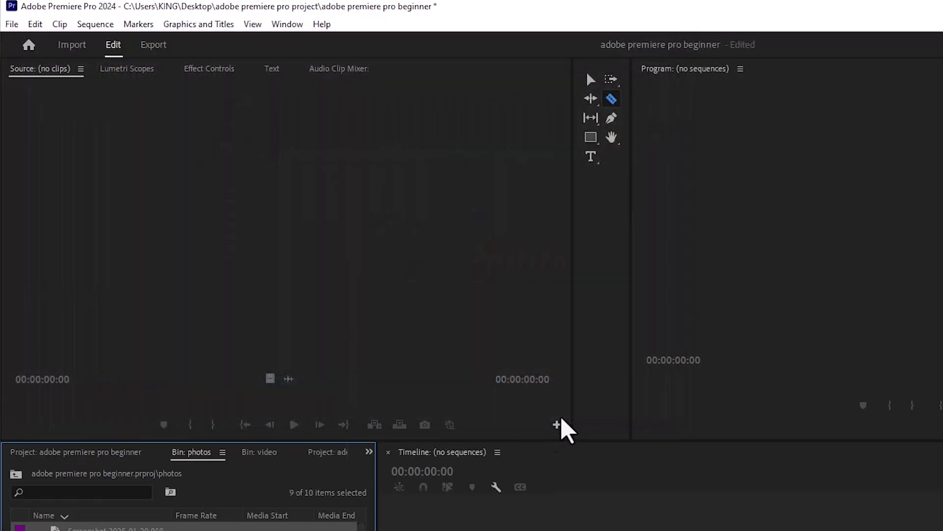
pyautogui.click(14, 25)
pyautogui.click(100, 376)
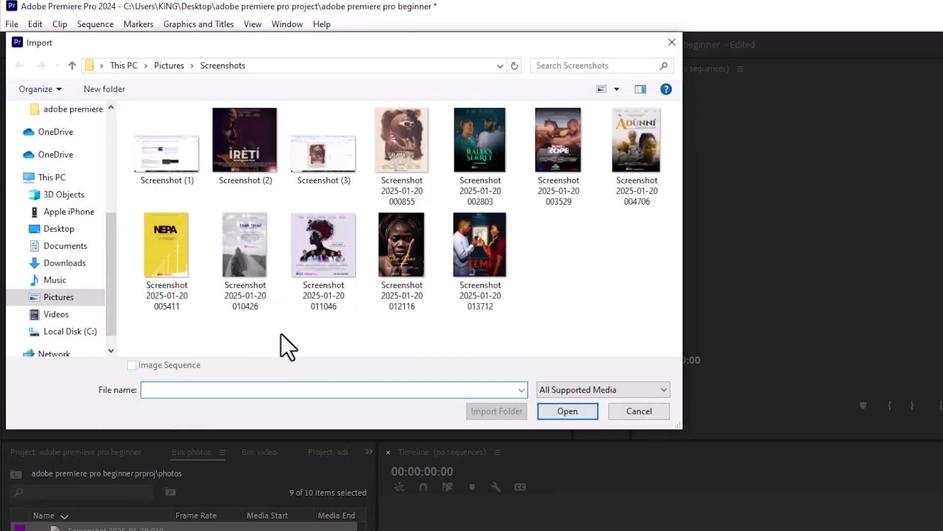
pyautogui.click(470, 269)
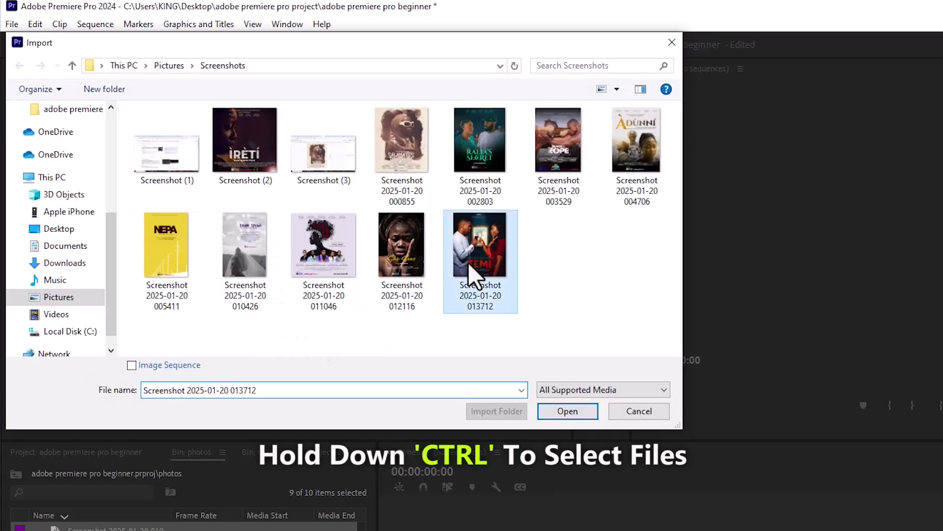
pyautogui.keyDown('ctrl'); pyautogui.click(354, 254); pyautogui.keyUp('ctrl')
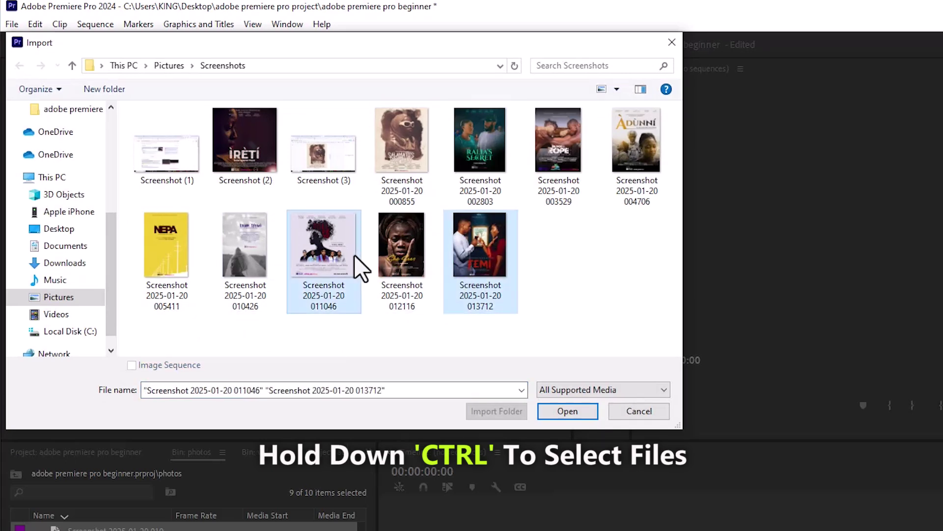
pyautogui.click(544, 411)
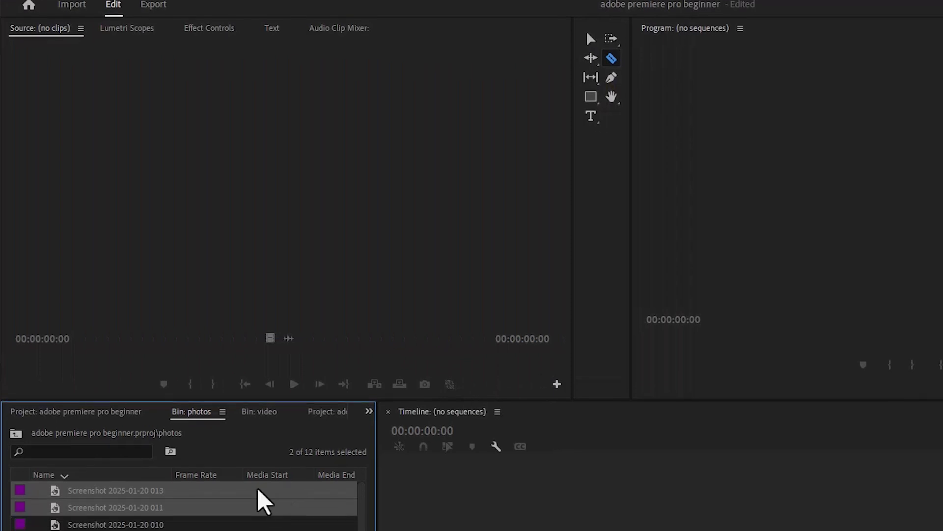
# Step: Return to the project root, look through the photos bin's contents and collapse the bin
pyautogui.click(17, 432)
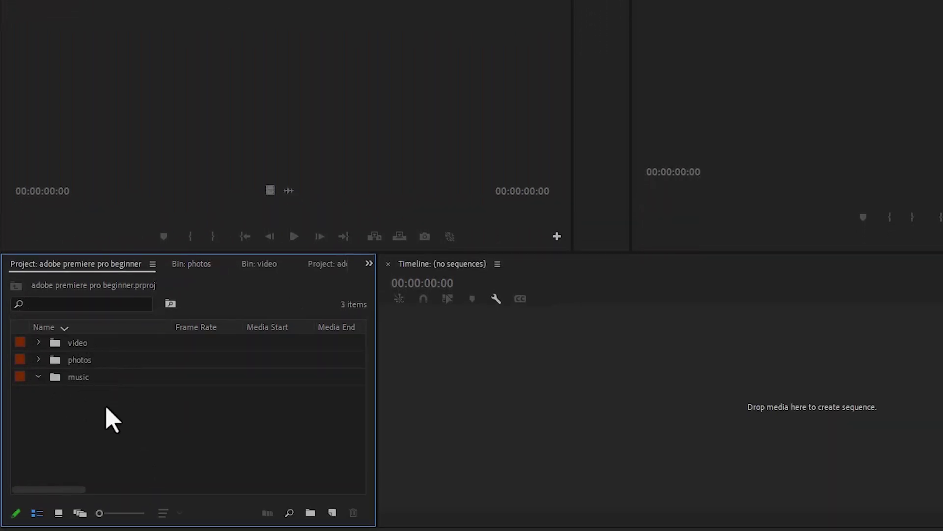
pyautogui.click(38, 360)
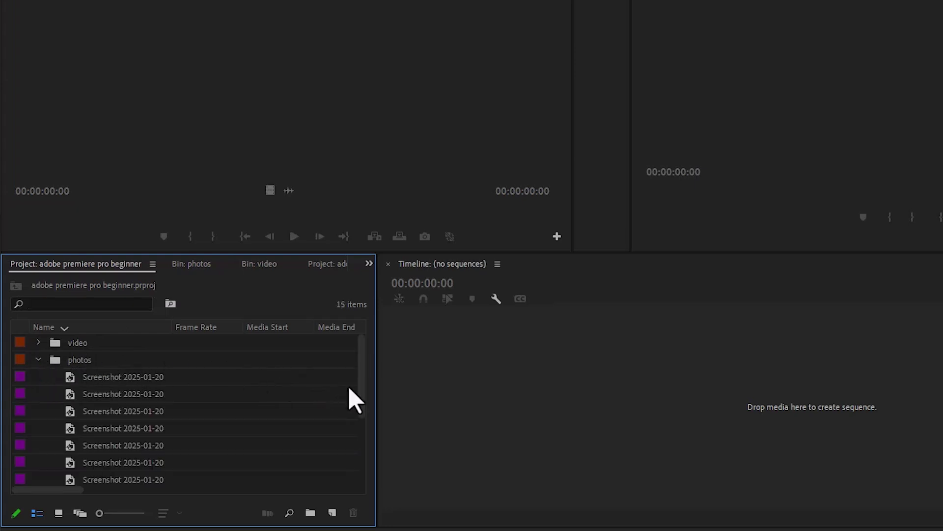
pyautogui.moveTo(362, 393); pyautogui.dragTo(375, 362)
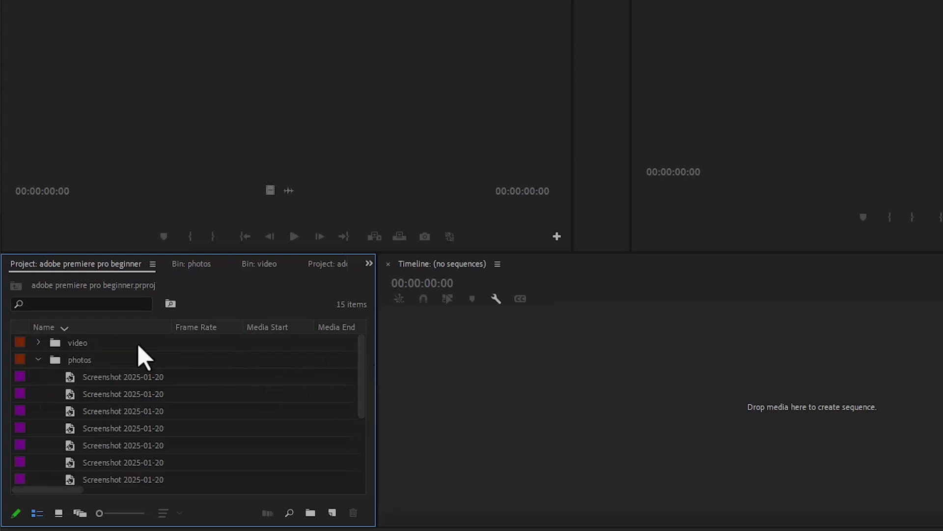
pyautogui.click(39, 359)
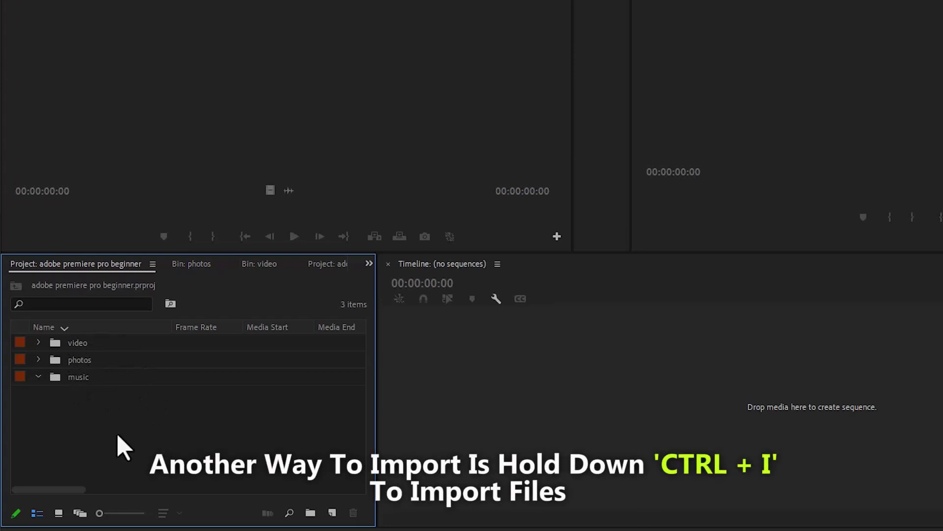
# Step: Import the audio file ending in "Experiencing His touch (64 kbps)" from the Music folder at the project root
pyautogui.hotkey('ctrl', 'i')
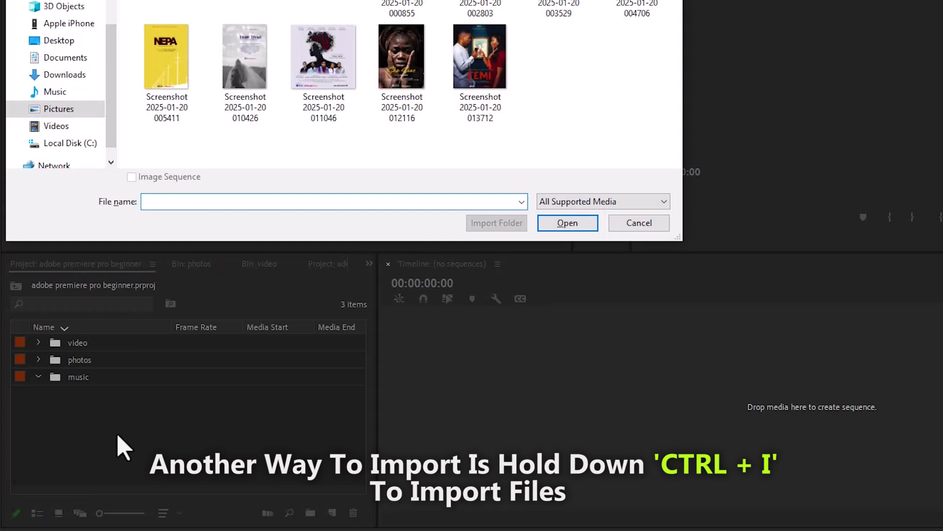
pyautogui.click(68, 95)
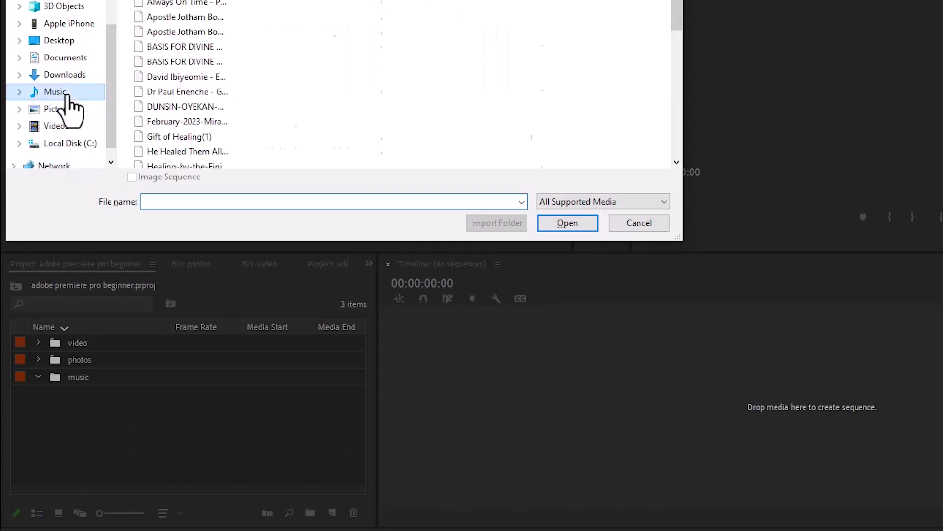
pyautogui.click(202, 77)
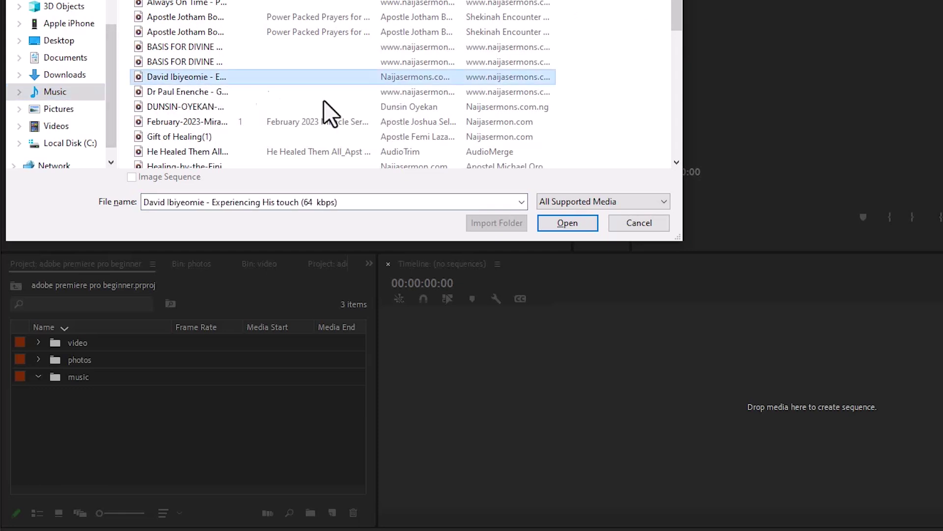
pyautogui.click(560, 227)
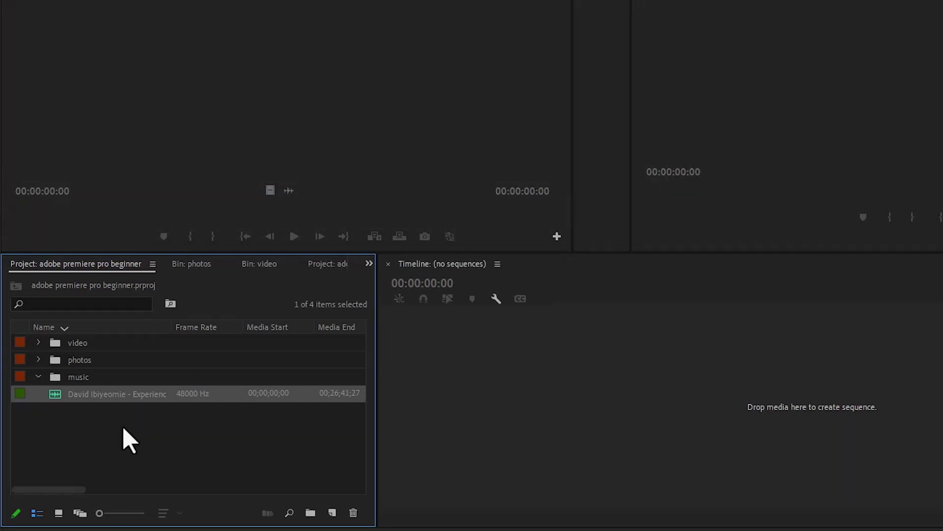
# Step: Move the imported audio file into the music bin and collapse the bin
pyautogui.click(114, 379)
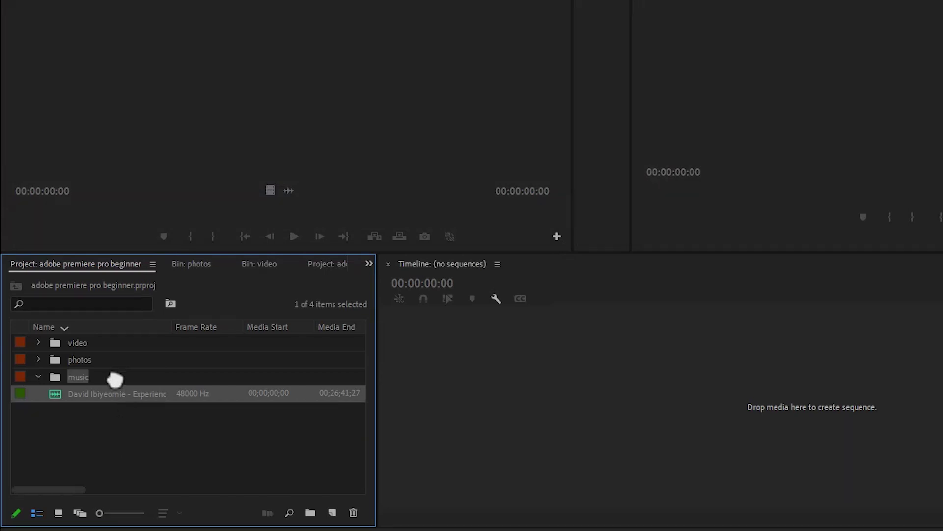
pyautogui.click(83, 378)
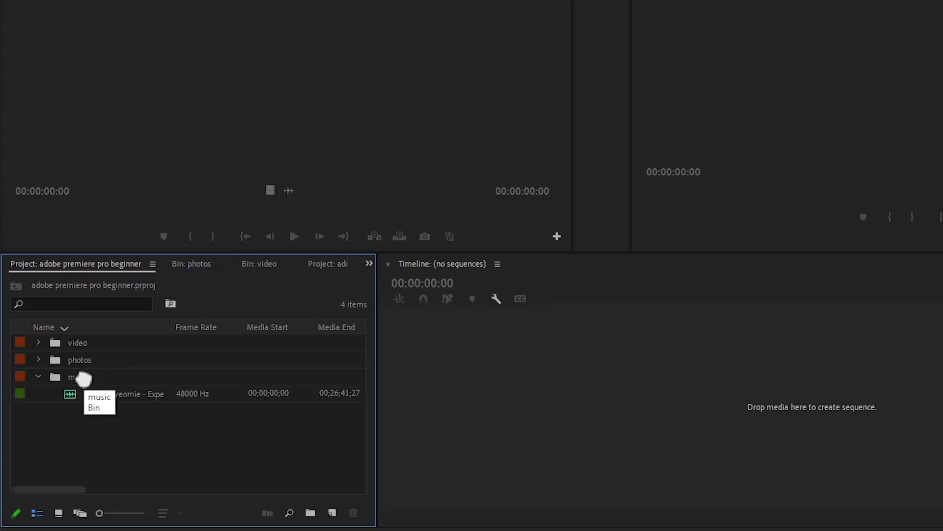
pyautogui.click(39, 377)
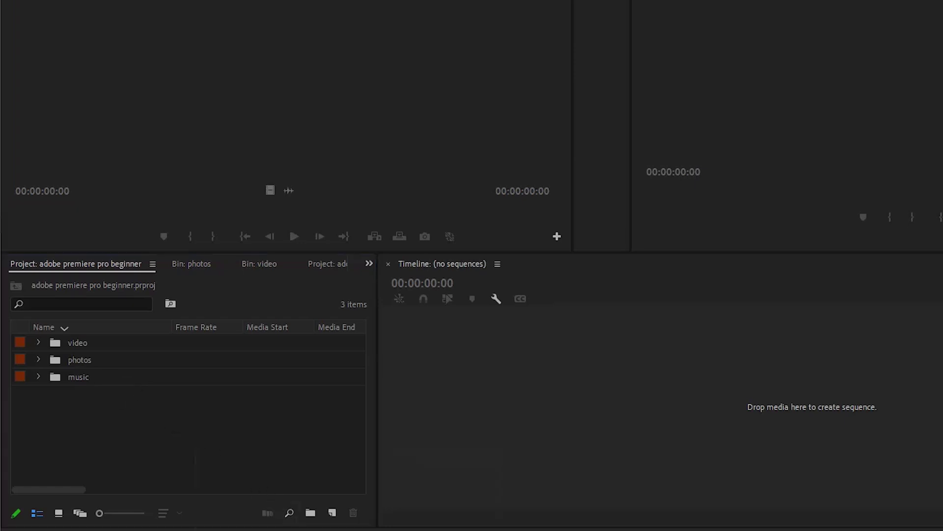
# Step: Switch to File Explorer, preview the photo pexels-srkportraits-7304207 and add it to the project's photos bin
pyautogui.moveTo(348, 528)
pyautogui.click(391, 523)
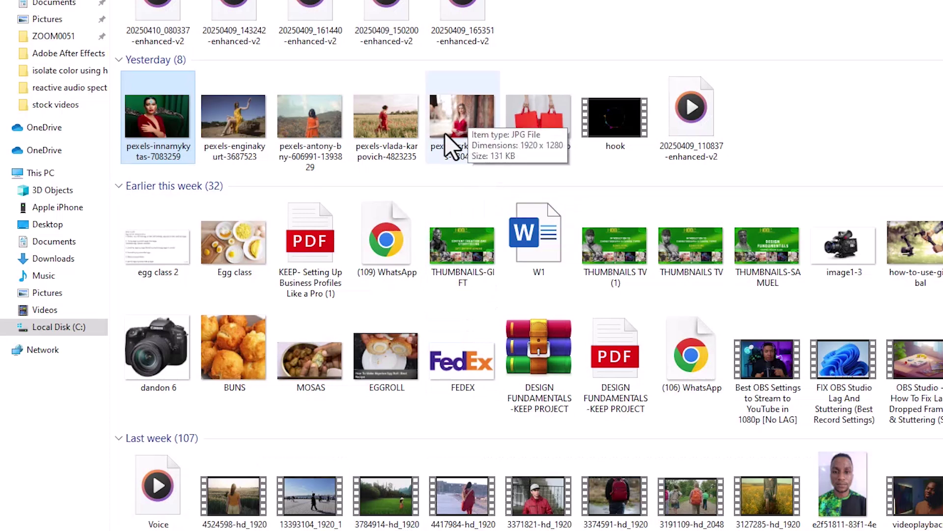
pyautogui.doubleClick(458, 116)
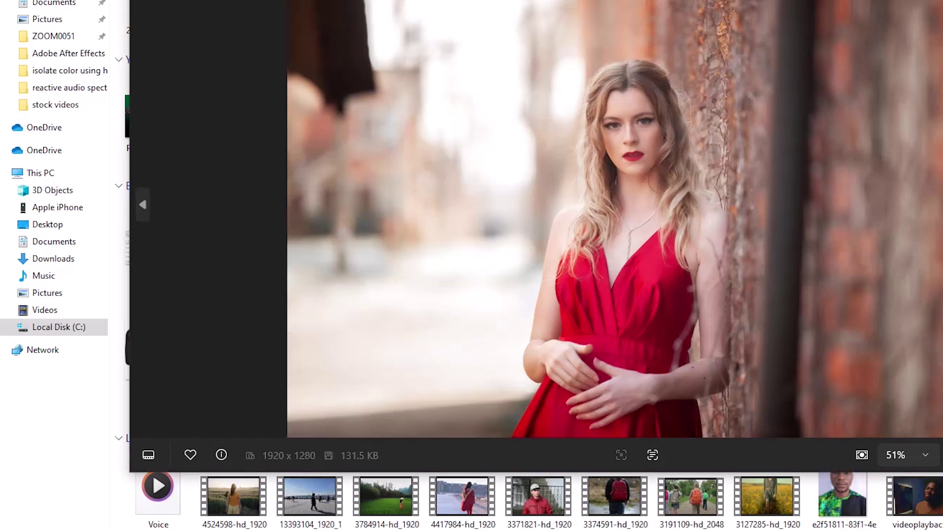
pyautogui.press('Escape')
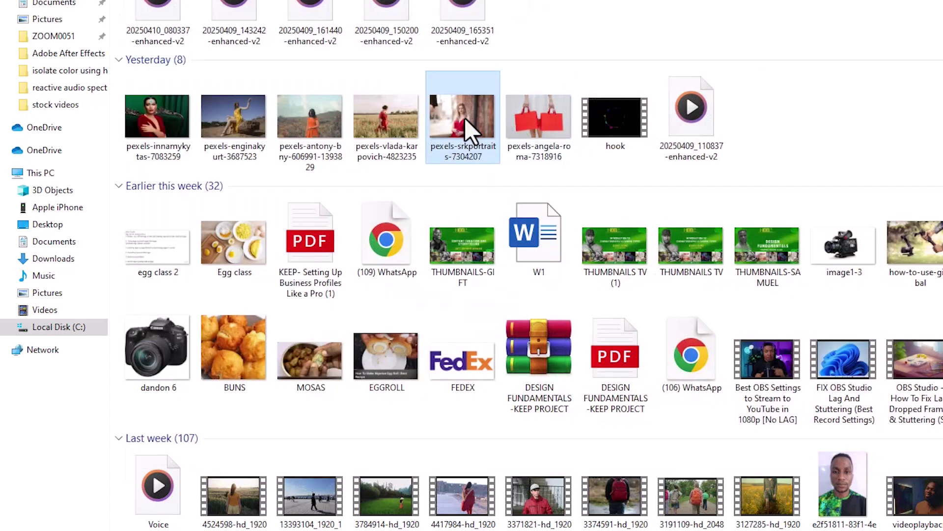
pyautogui.moveTo(464, 117); pyautogui.dragTo(72, 360)
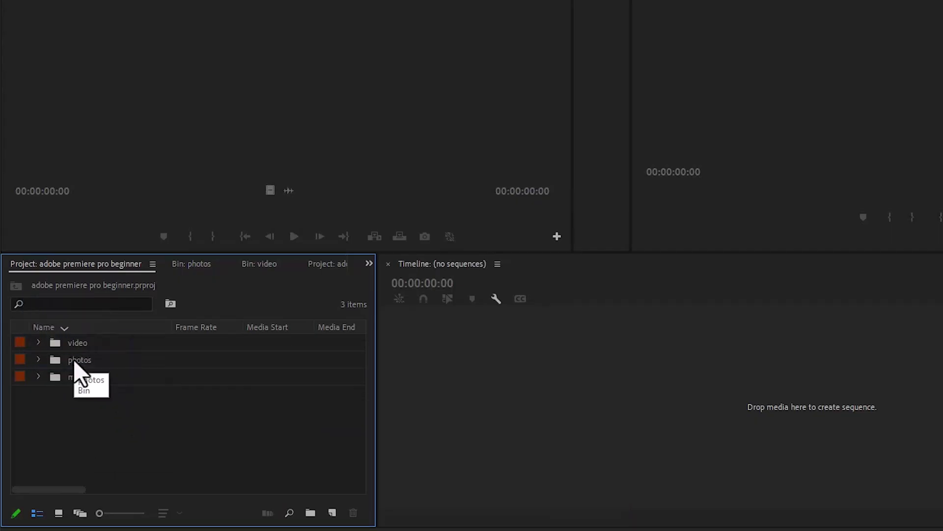